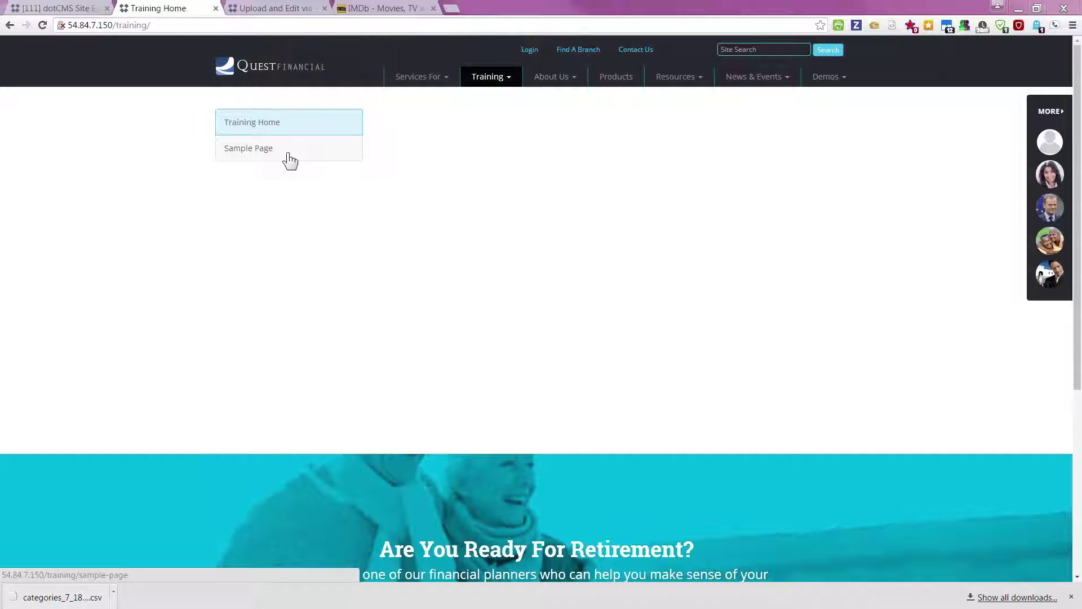
# Step: Lock the Sample Page for editing, change its template to Intranet - 2 Column, and save and publish it
pyautogui.click(71, 9)
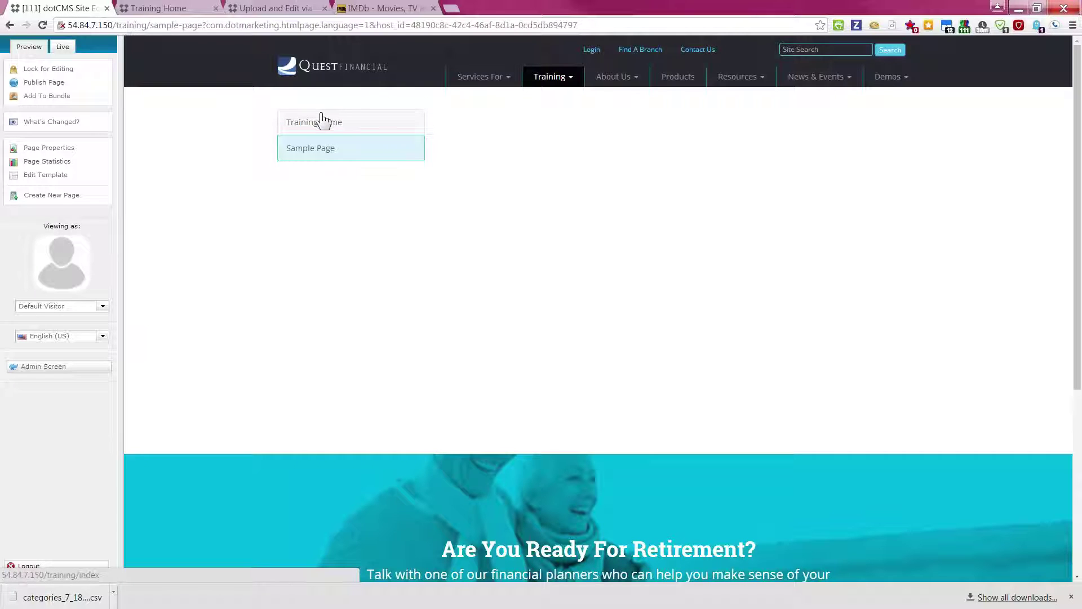
pyautogui.click(82, 149)
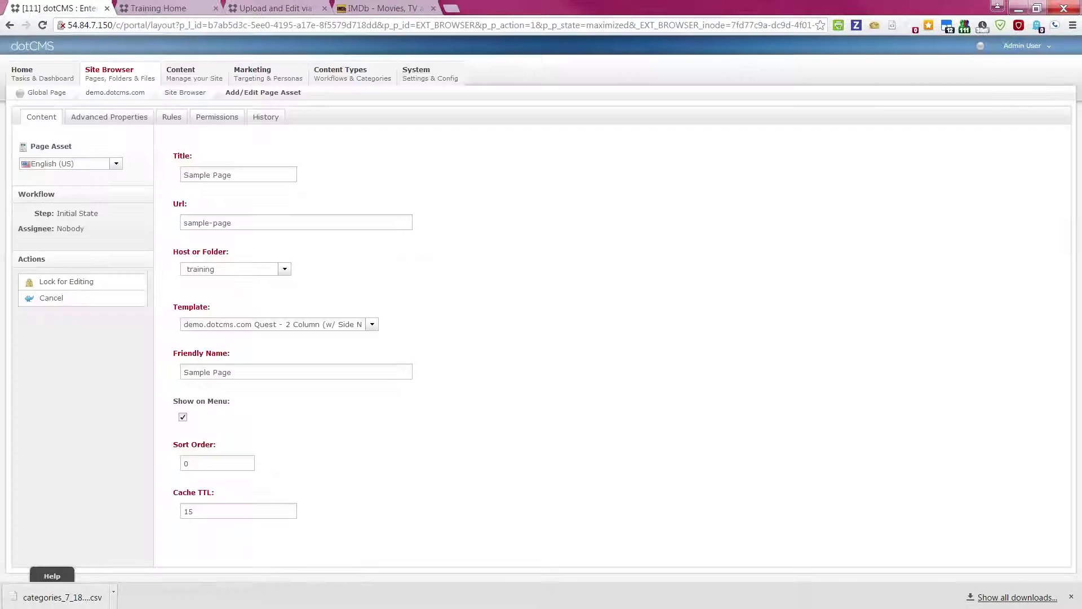
pyautogui.click(69, 288)
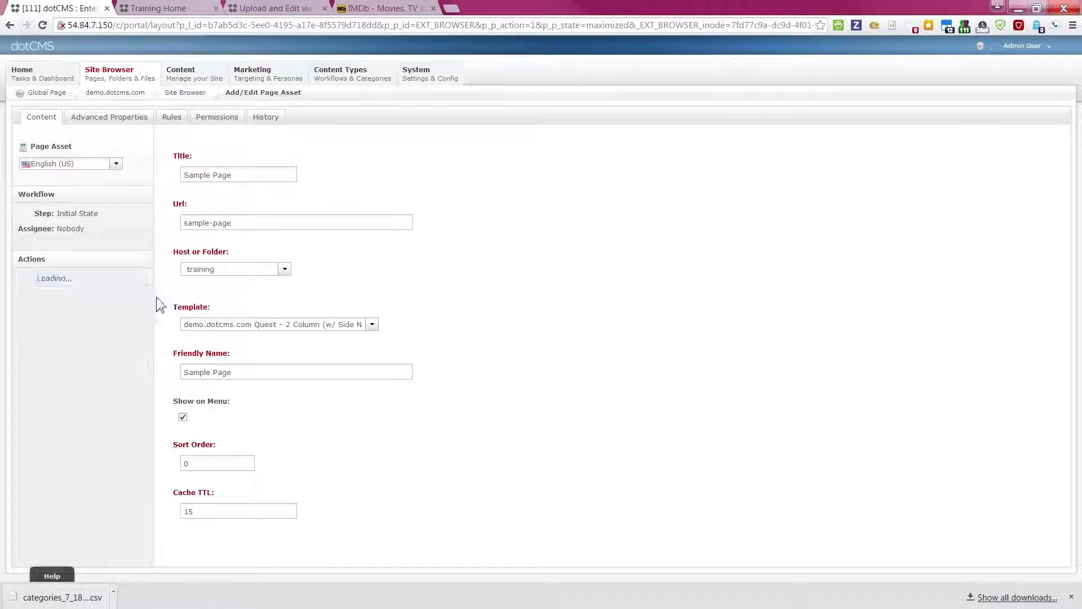
pyautogui.click(372, 326)
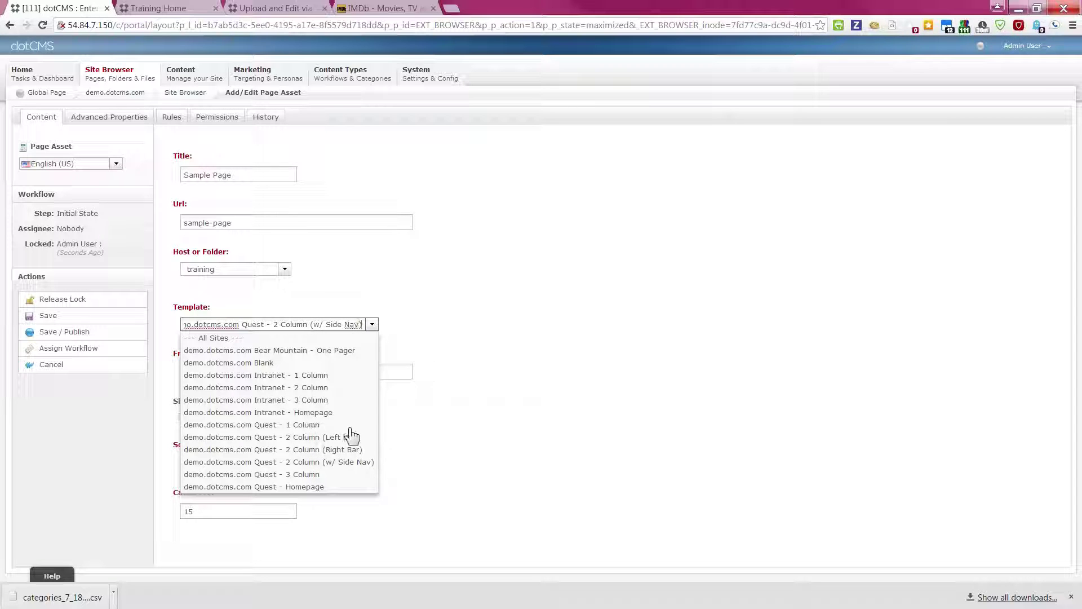
pyautogui.click(313, 389)
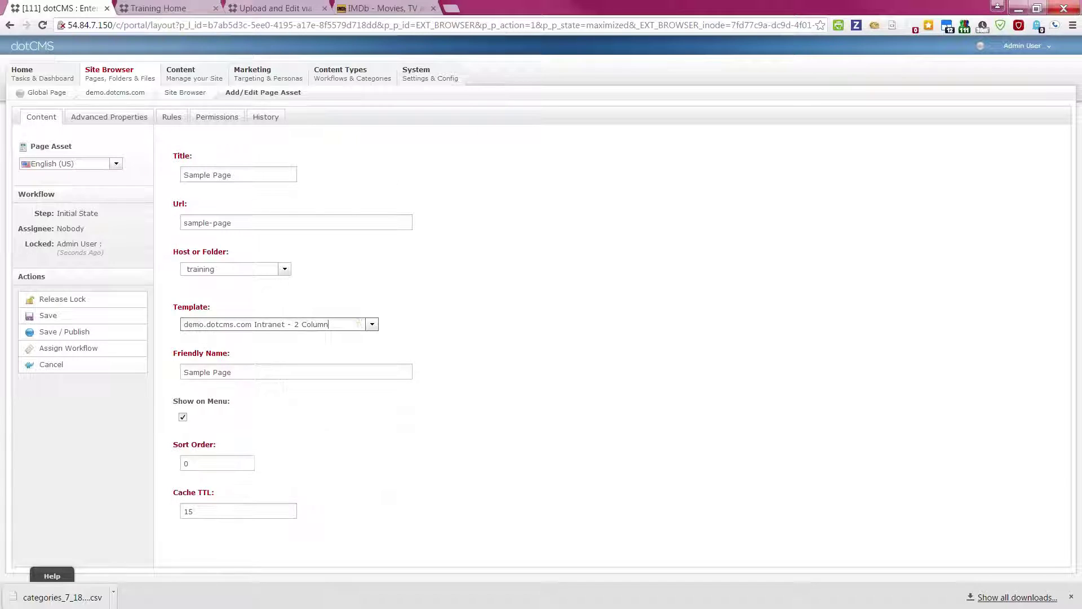
pyautogui.click(79, 333)
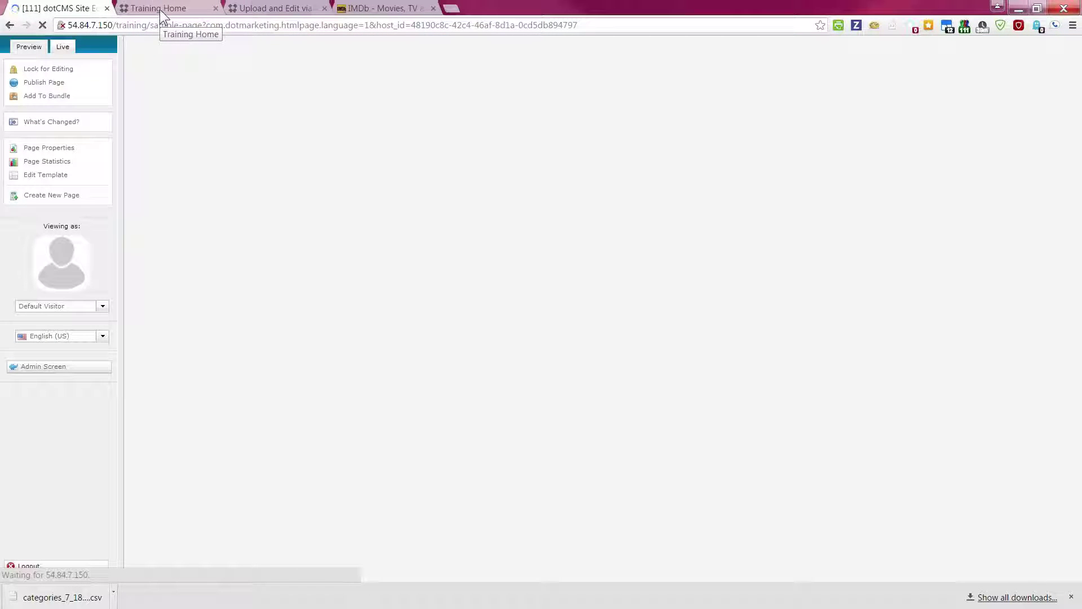
# Step: Reload the public Training Home page to check its navigation, and return to the Sample Page preview
pyautogui.click(161, 9)
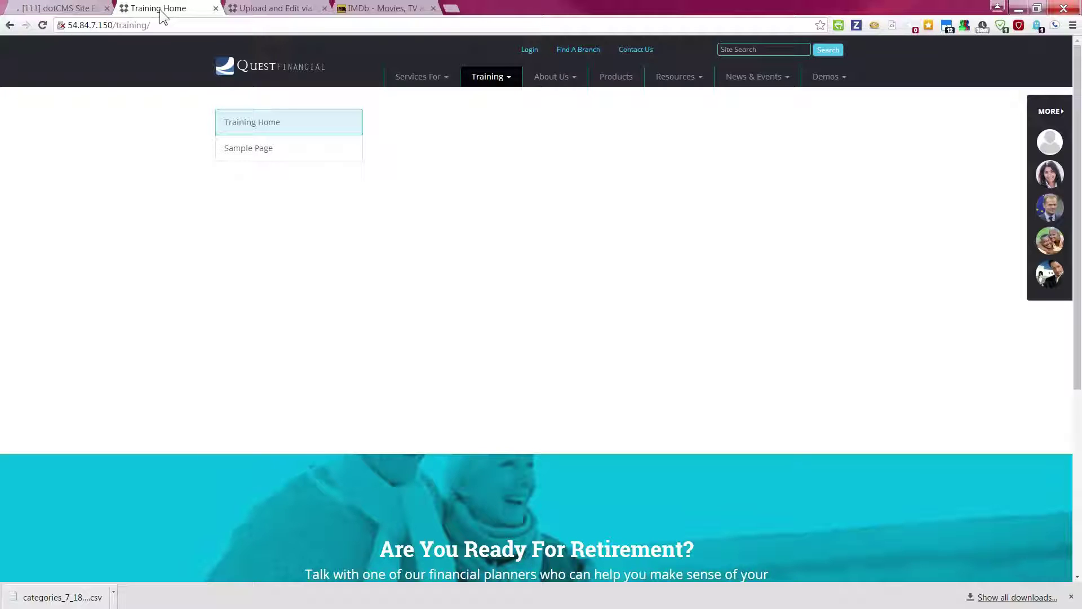
pyautogui.press('F5')
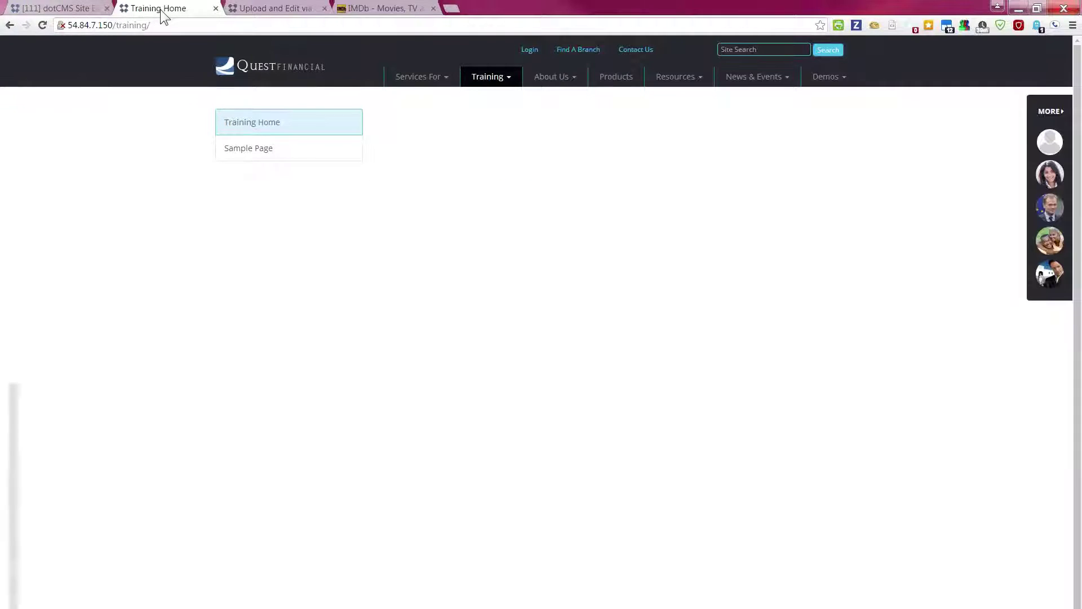
pyautogui.click(90, 9)
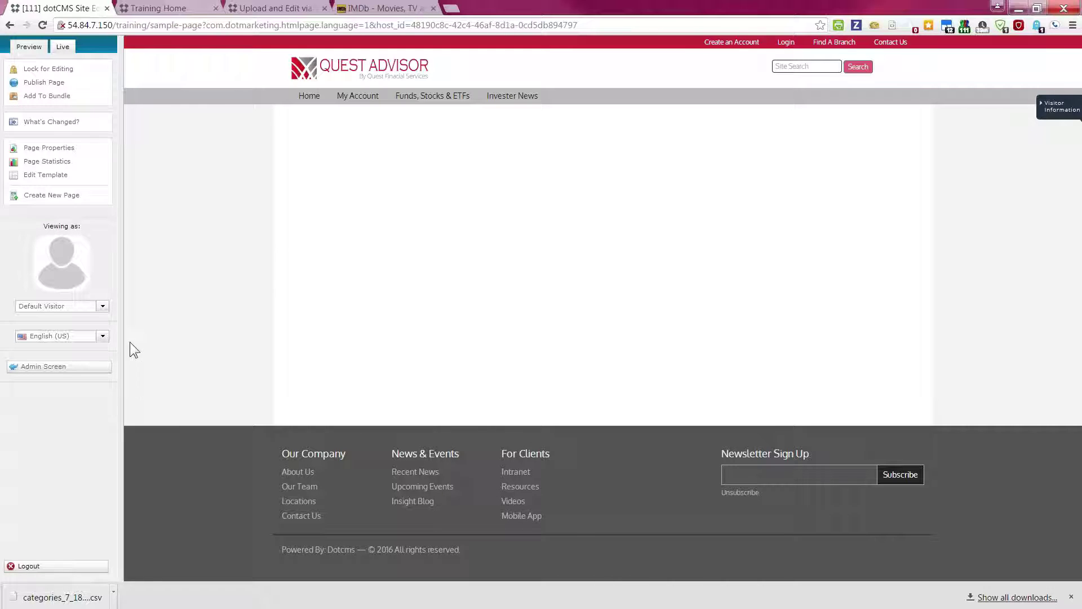
# Step: Lock the Sample Page, set its template to Quest - 2 Column (w/ Side Nav), and save and publish it
pyautogui.click(73, 146)
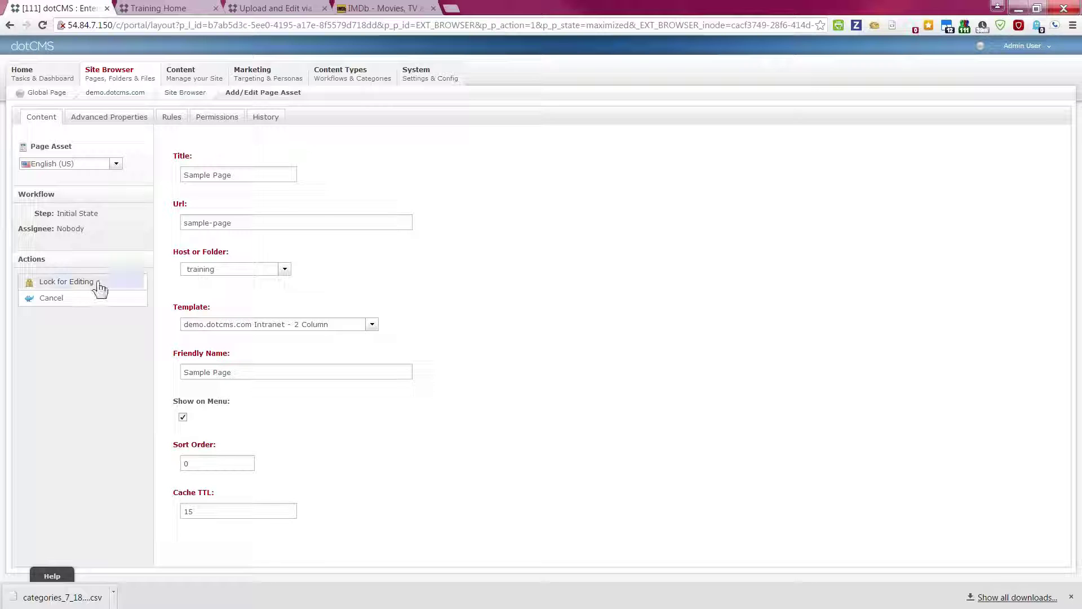
pyautogui.click(97, 284)
pyautogui.click(372, 325)
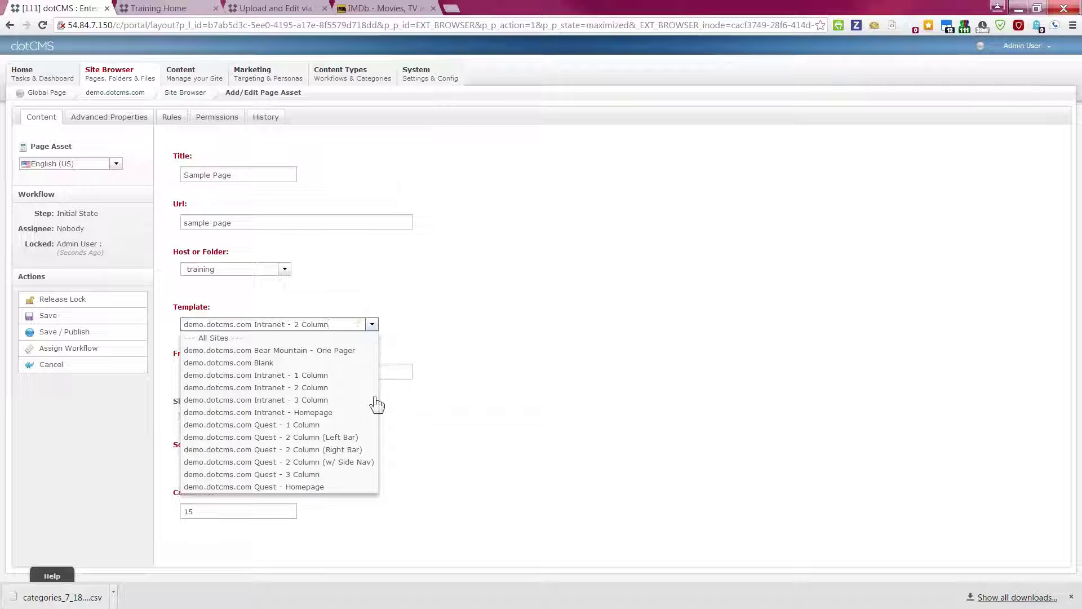
pyautogui.click(353, 469)
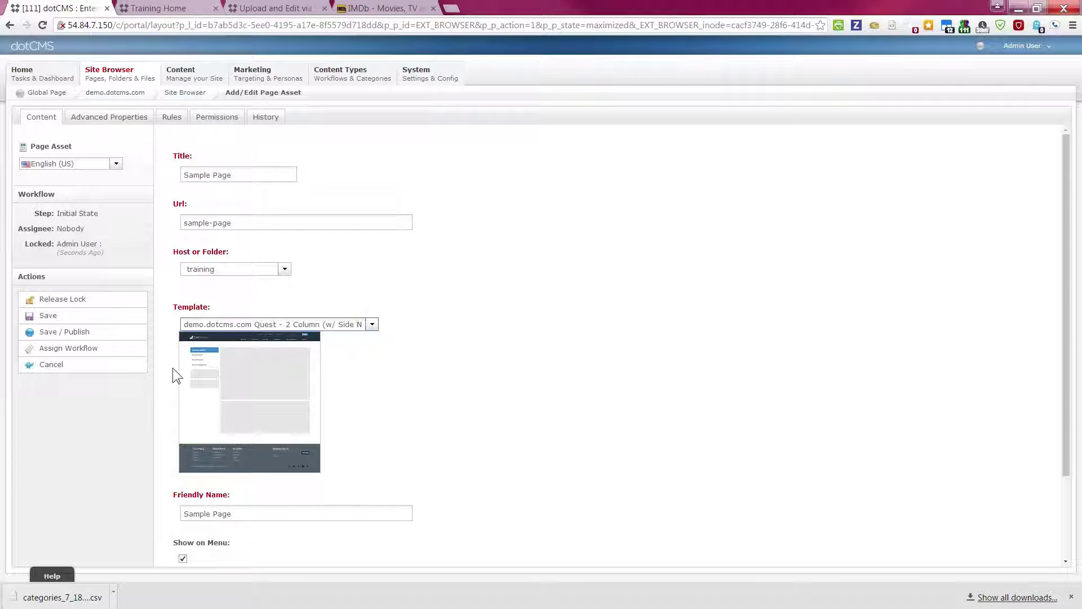
pyautogui.click(89, 334)
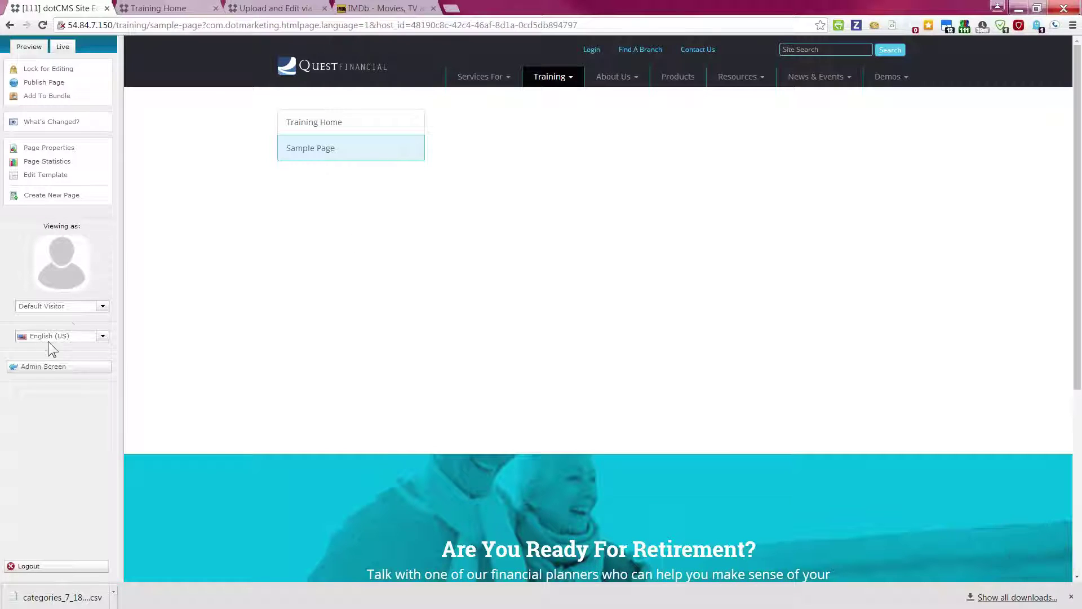
# Step: Add a new menu link in the training folder and title it "Sample Menu Link"
pyautogui.click(43, 366)
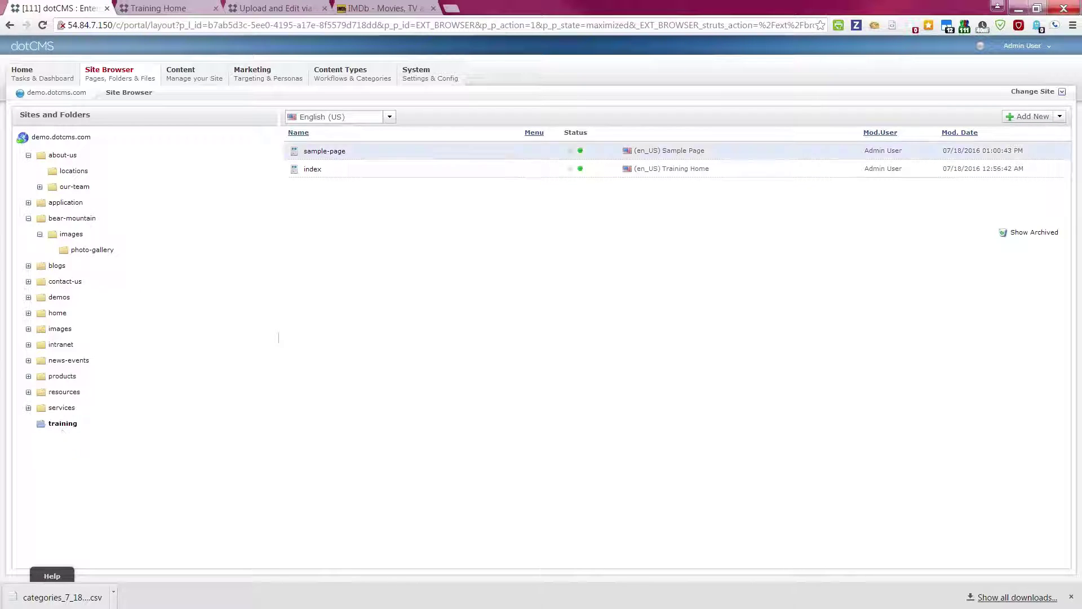
pyautogui.click(1060, 118)
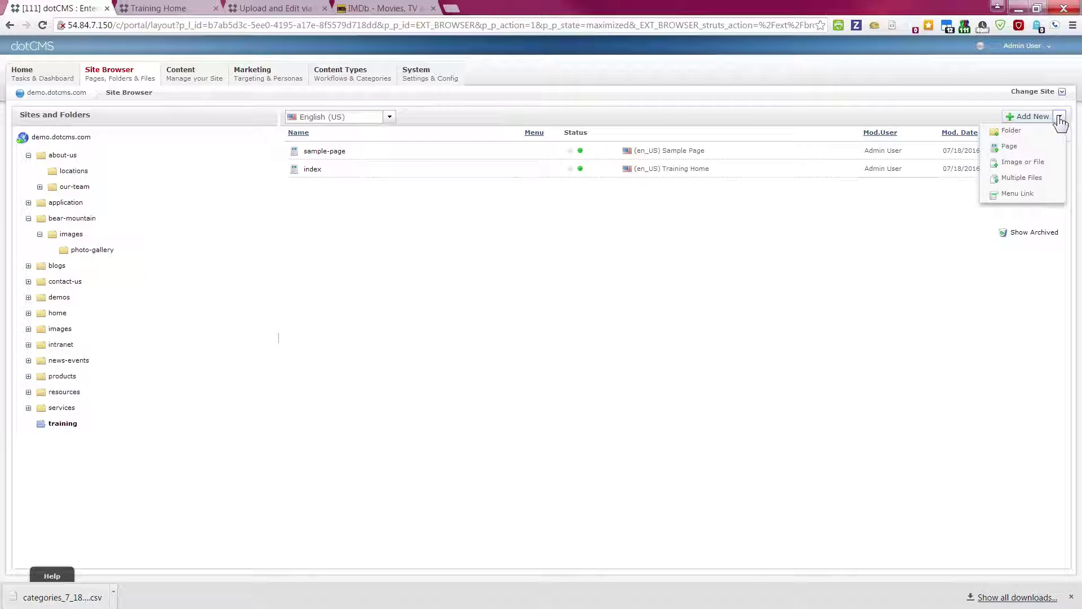
pyautogui.click(1052, 197)
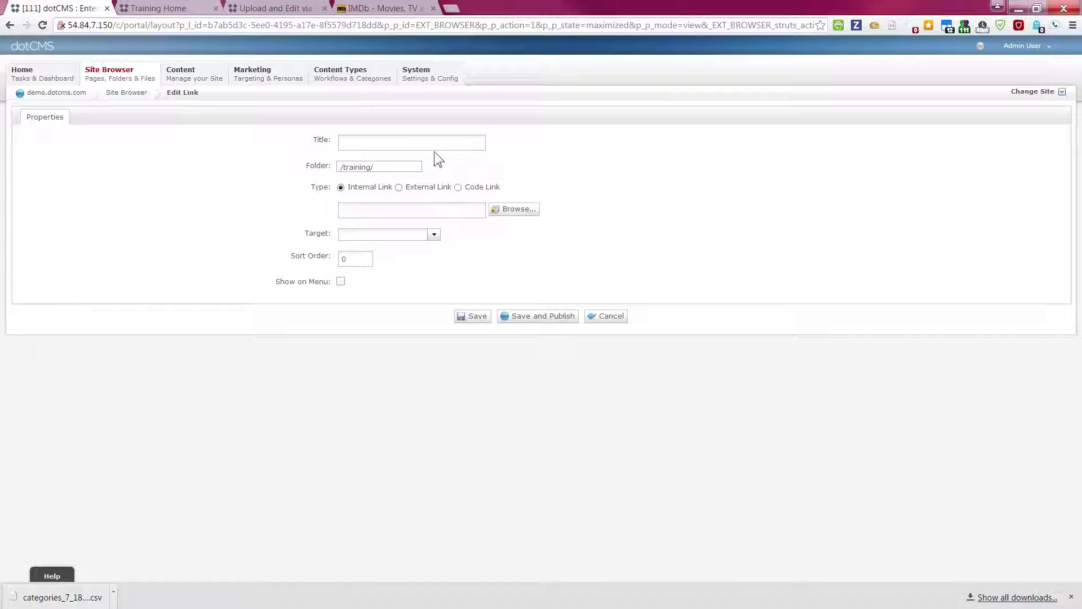
pyautogui.click(400, 144)
pyautogui.write('Sample Menu Link')
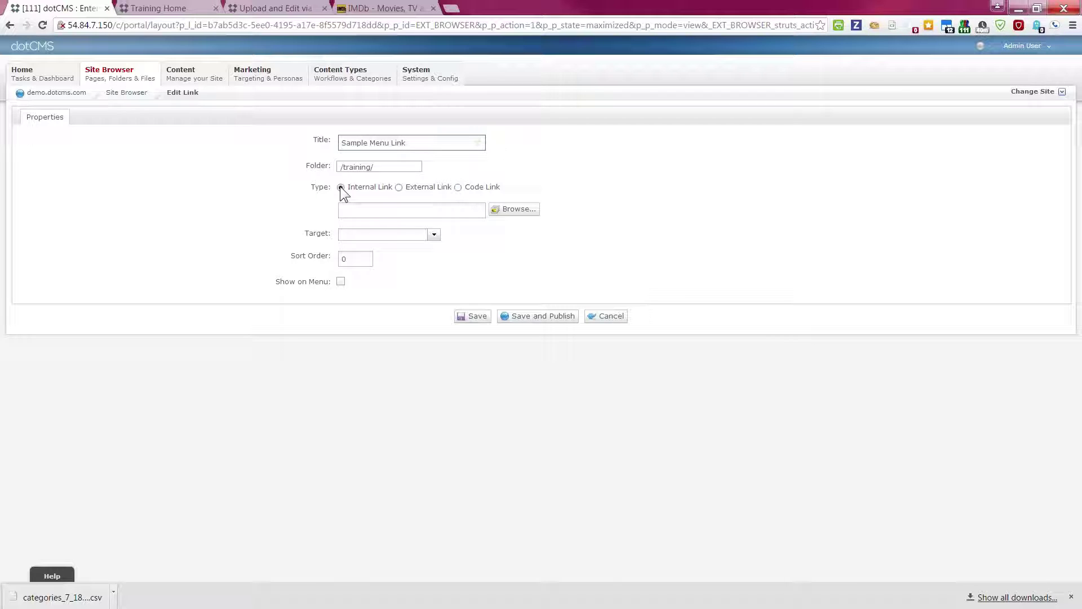
# Step: Point the internal link to the index page at the root of demo.dotcms.com
pyautogui.click(364, 210)
pyautogui.click(501, 214)
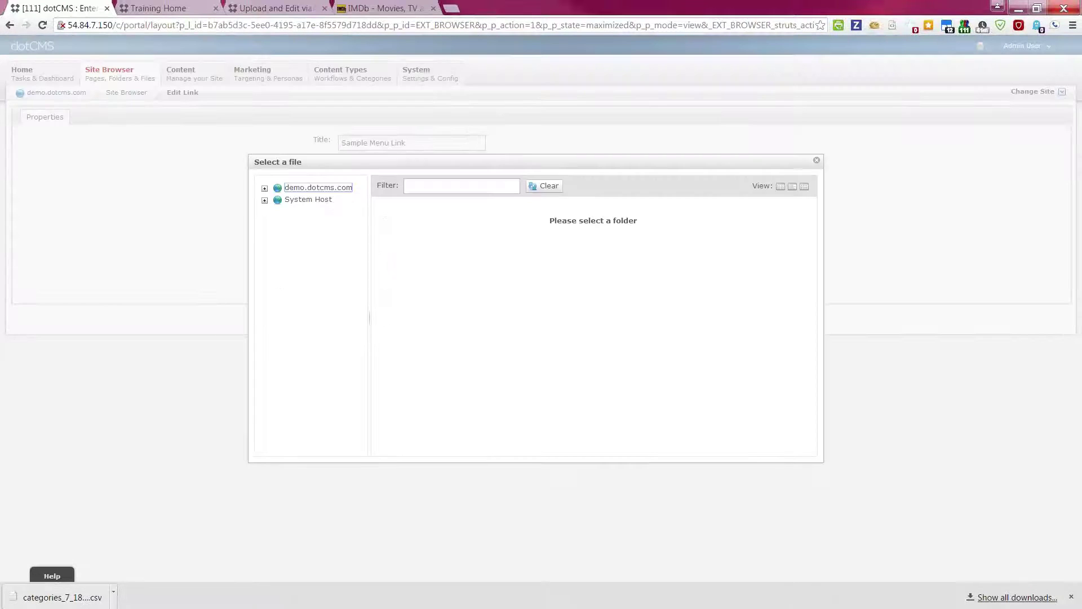
pyautogui.click(264, 189)
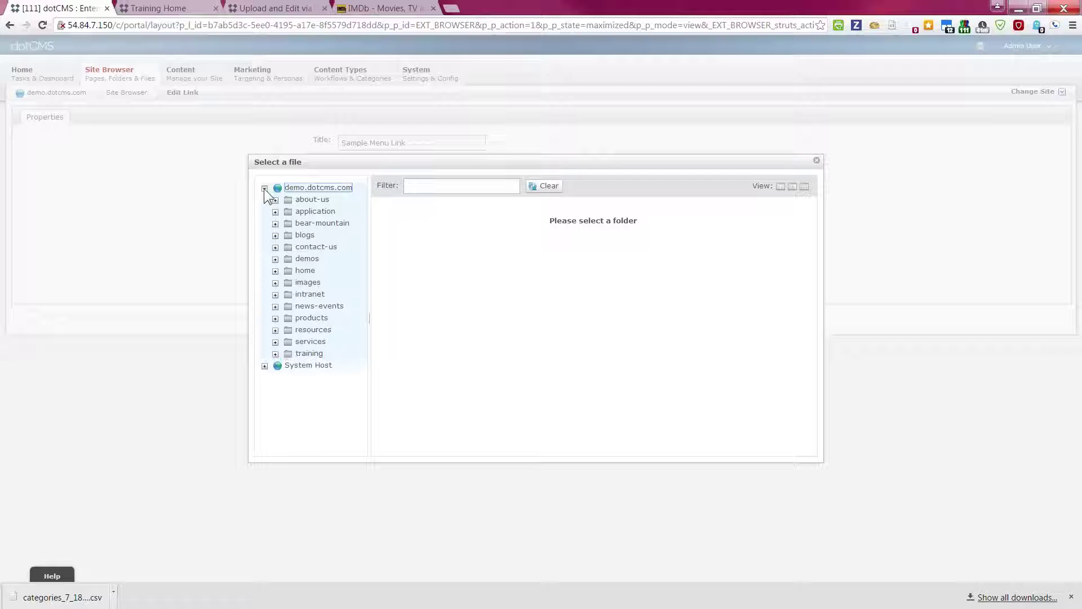
pyautogui.click(303, 187)
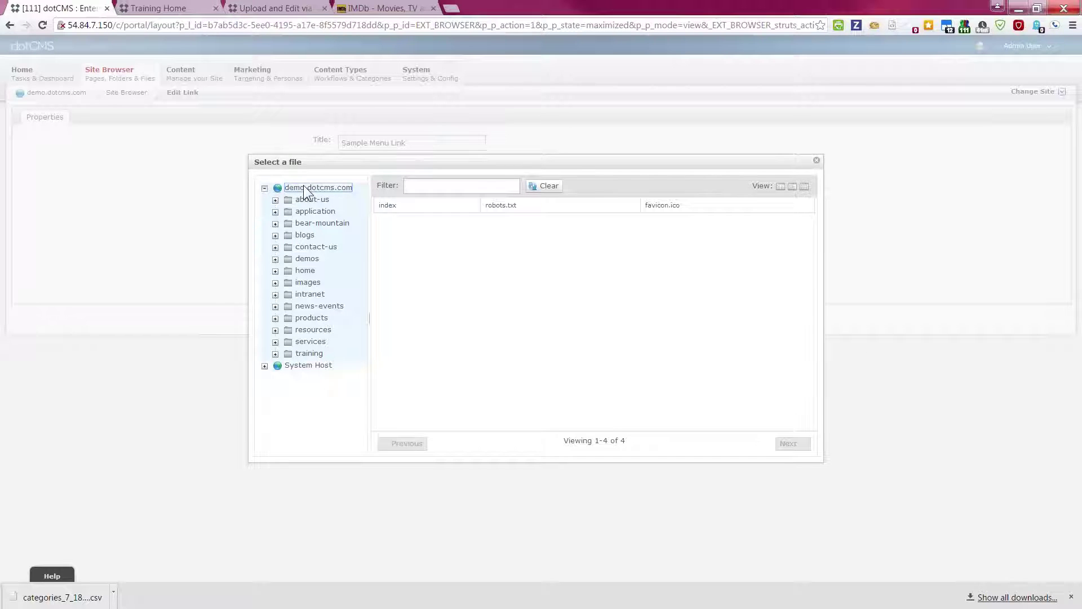
pyautogui.click(394, 207)
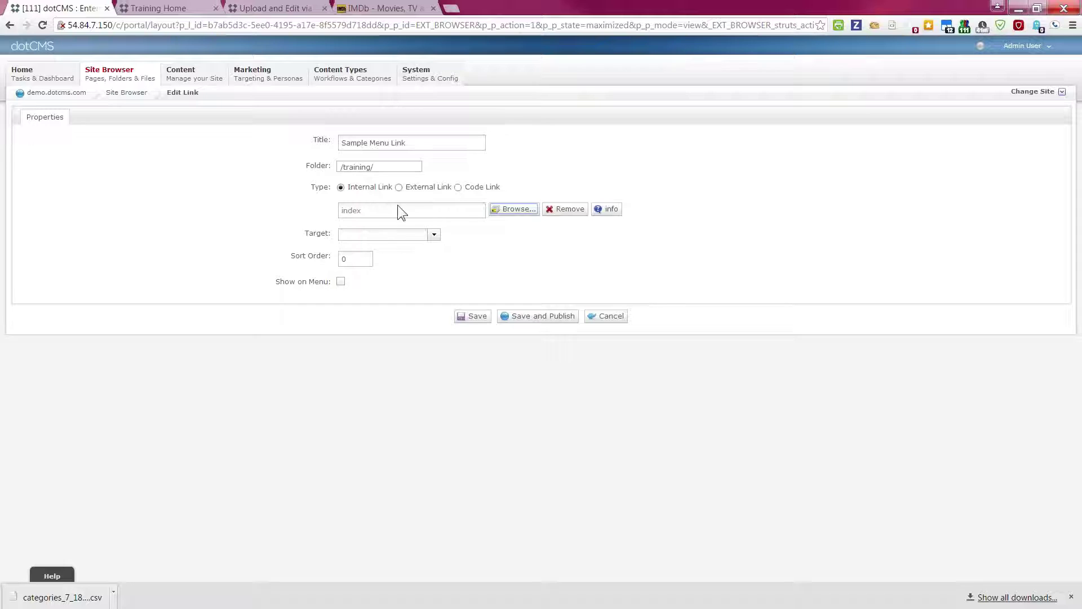
# Step: Set the menu link's target to Same Window, enable showing it on the menu, and save and publish it
pyautogui.click(434, 236)
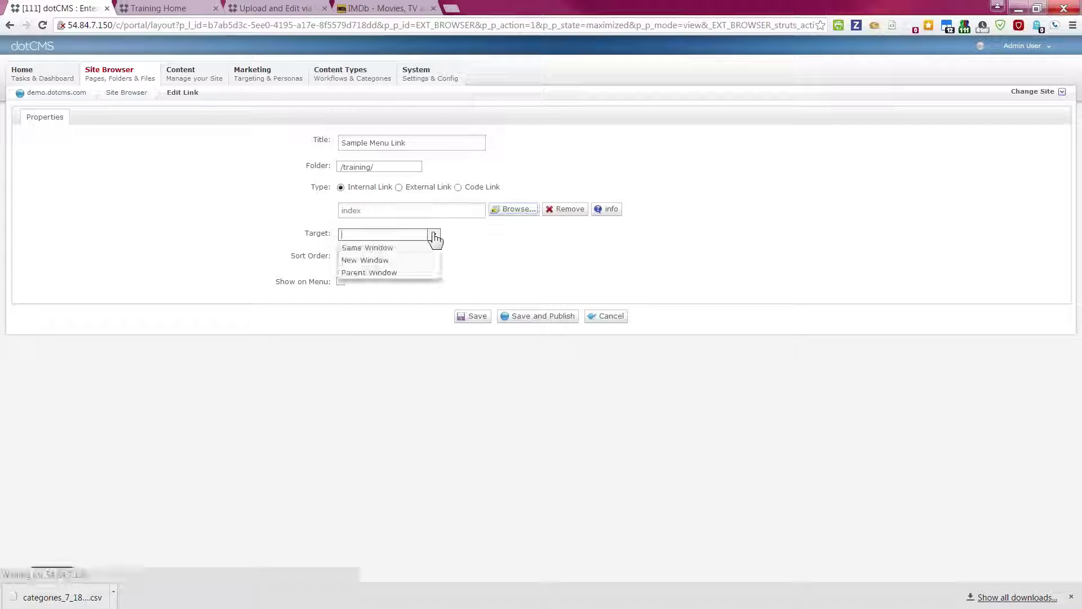
pyautogui.click(388, 249)
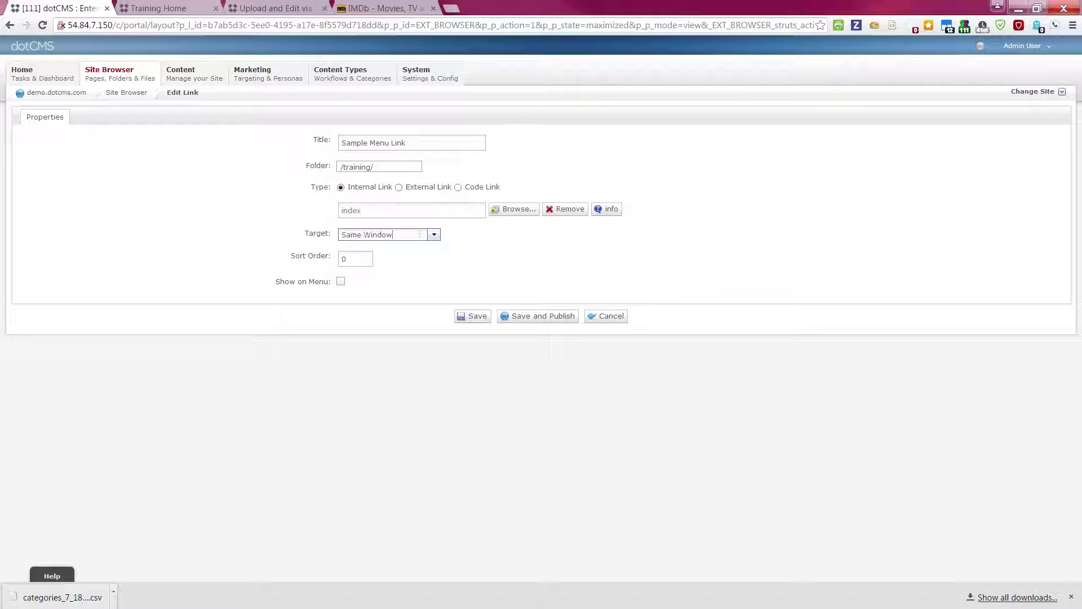
pyautogui.click(355, 260)
pyautogui.click(341, 281)
pyautogui.click(539, 315)
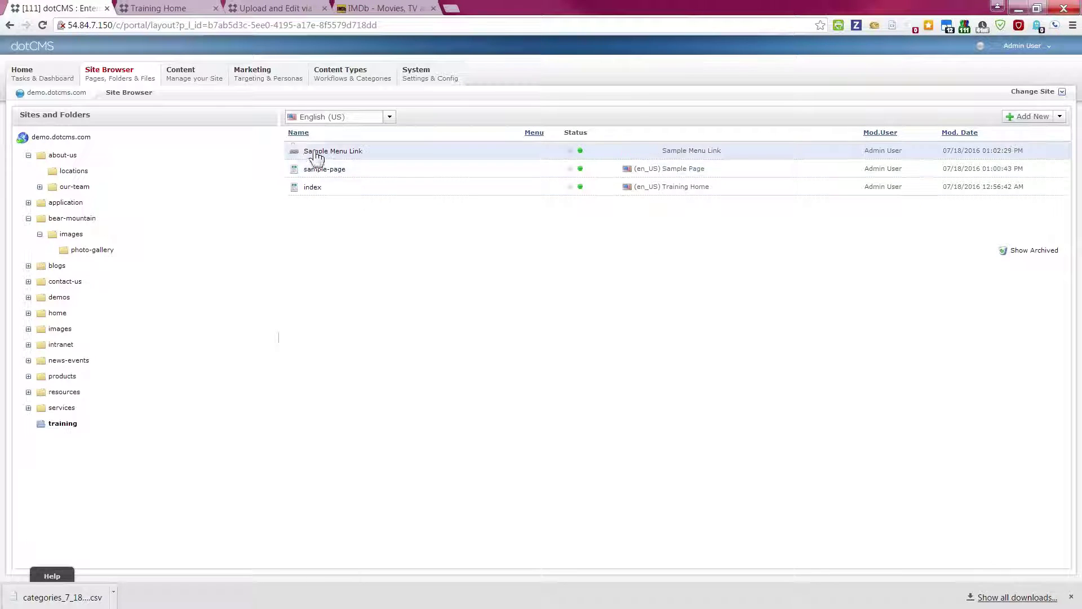
# Step: Reload the public training page and follow Sample Menu Link from the Training navigation
pyautogui.click(142, 13)
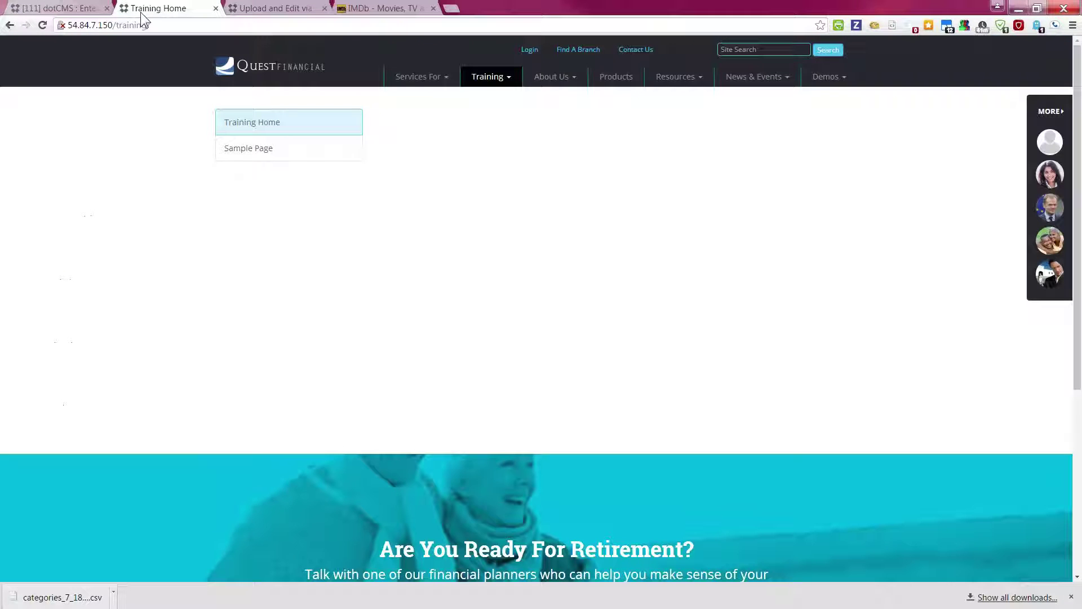
pyautogui.press('F5')
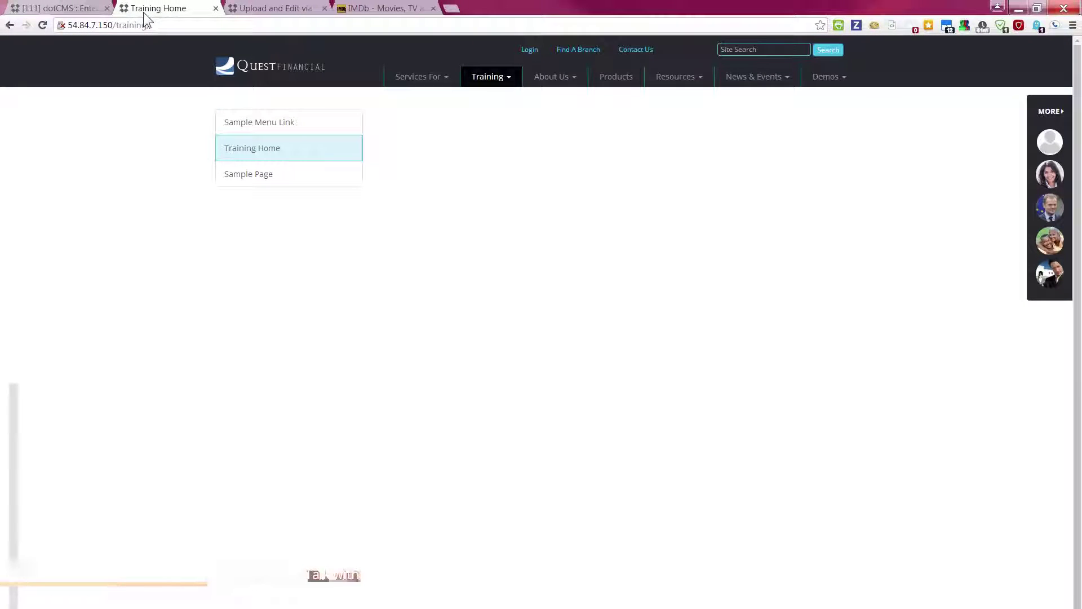
pyautogui.moveTo(485, 79)
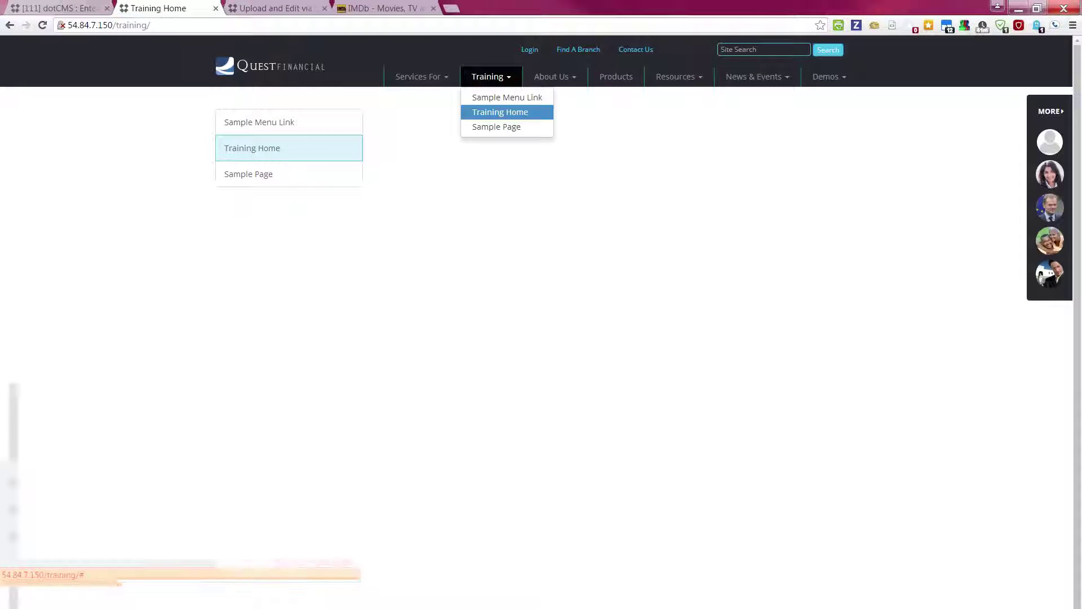
pyautogui.click(494, 101)
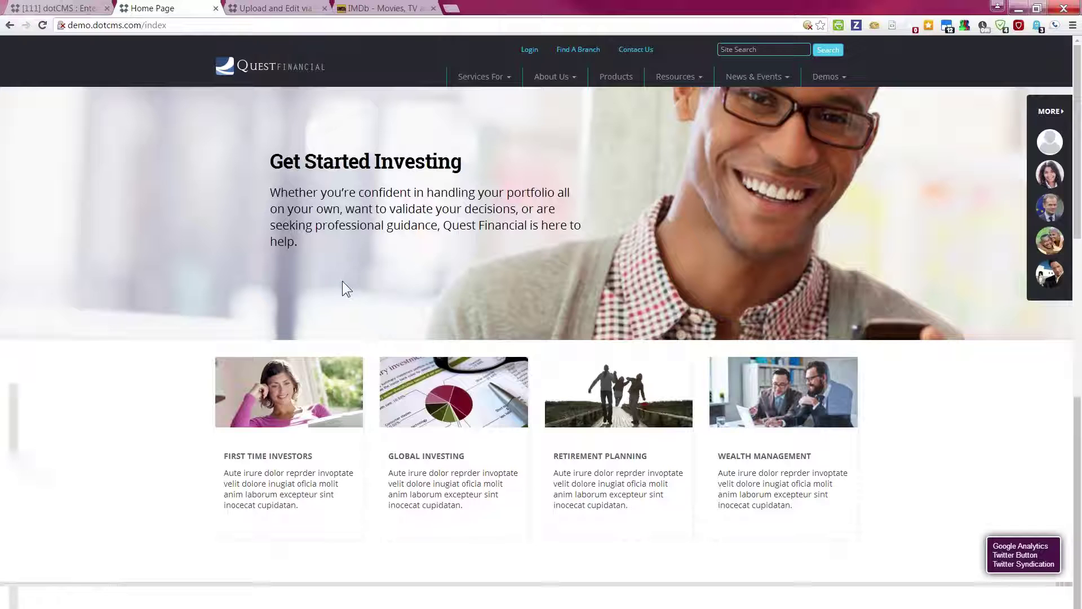
# Step: Examine the address of the page that the menu link opened
pyautogui.click(182, 25)
pyautogui.click(196, 28)
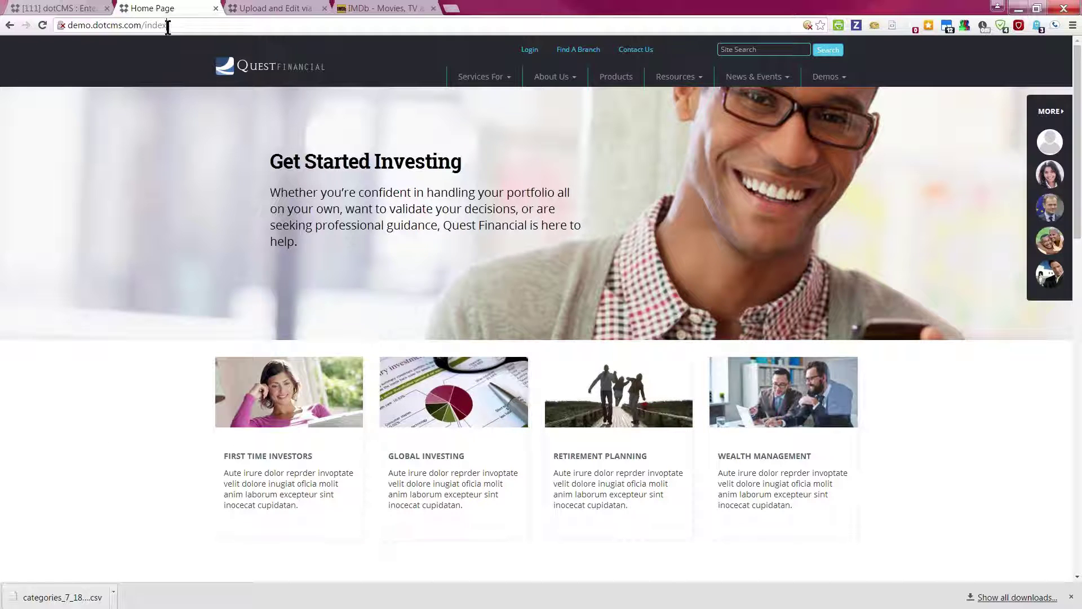
pyautogui.moveTo(167, 25); pyautogui.dragTo(65, 24)
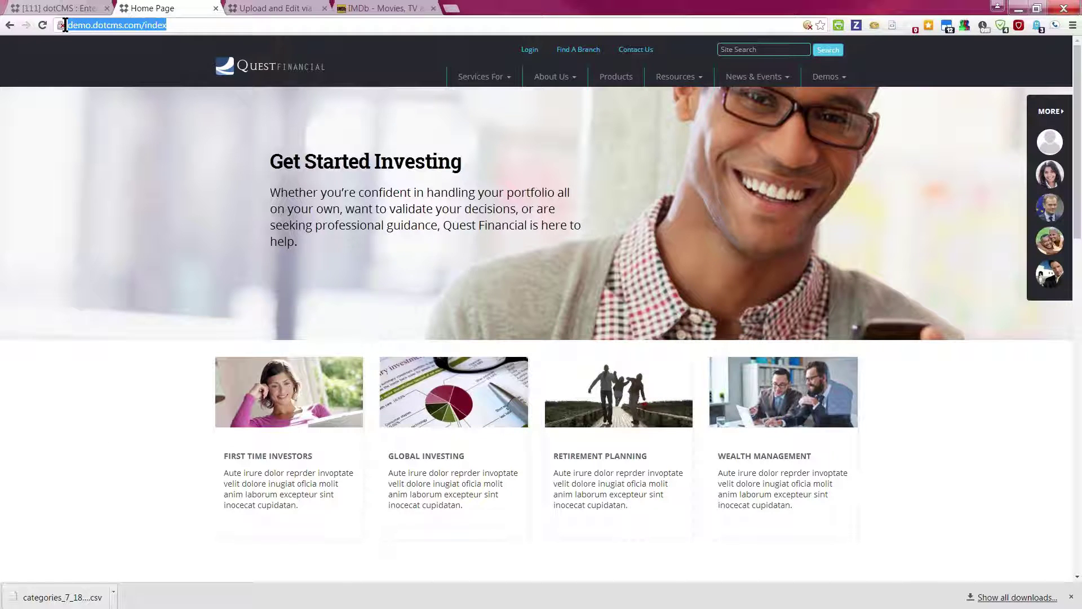
pyautogui.click(195, 25)
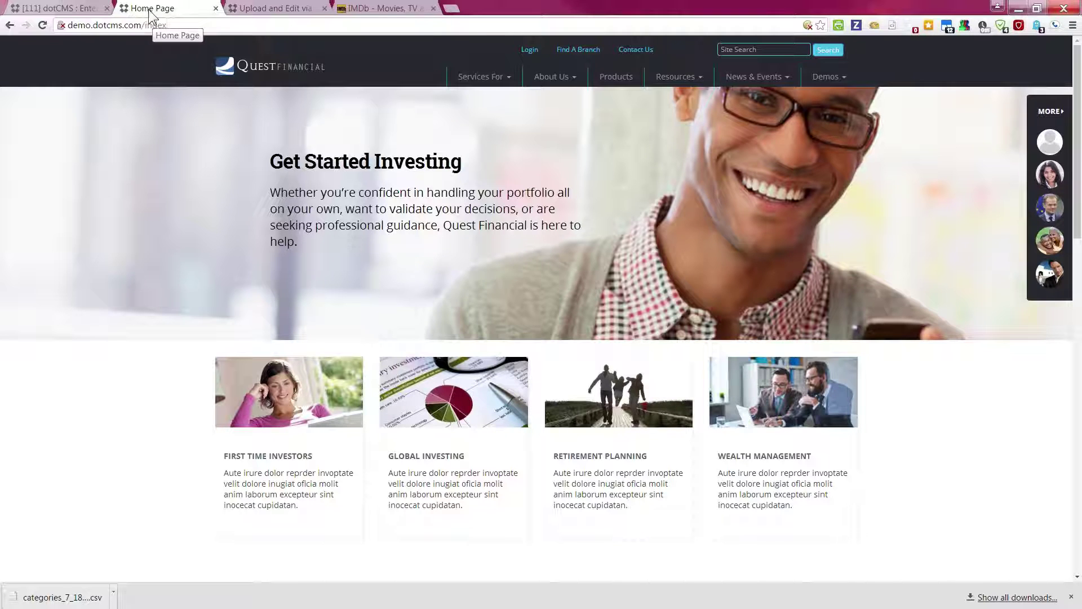
# Step: Consult the training agenda in PDF-XChange Viewer and return to dotCMS in the browser to view the Marketing tools
pyautogui.click(72, 13)
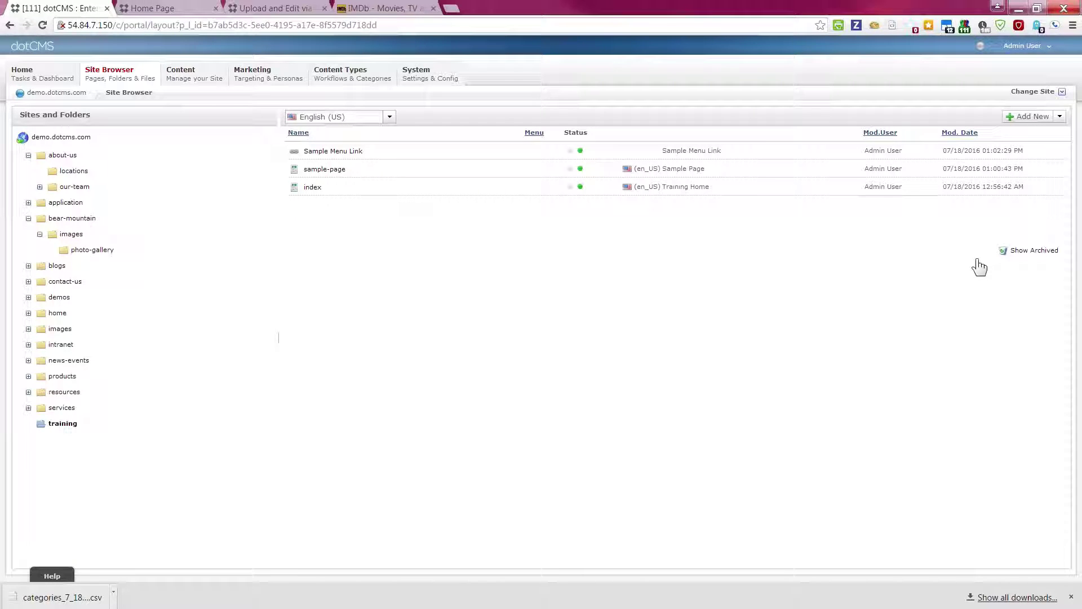
pyautogui.click(1019, 8)
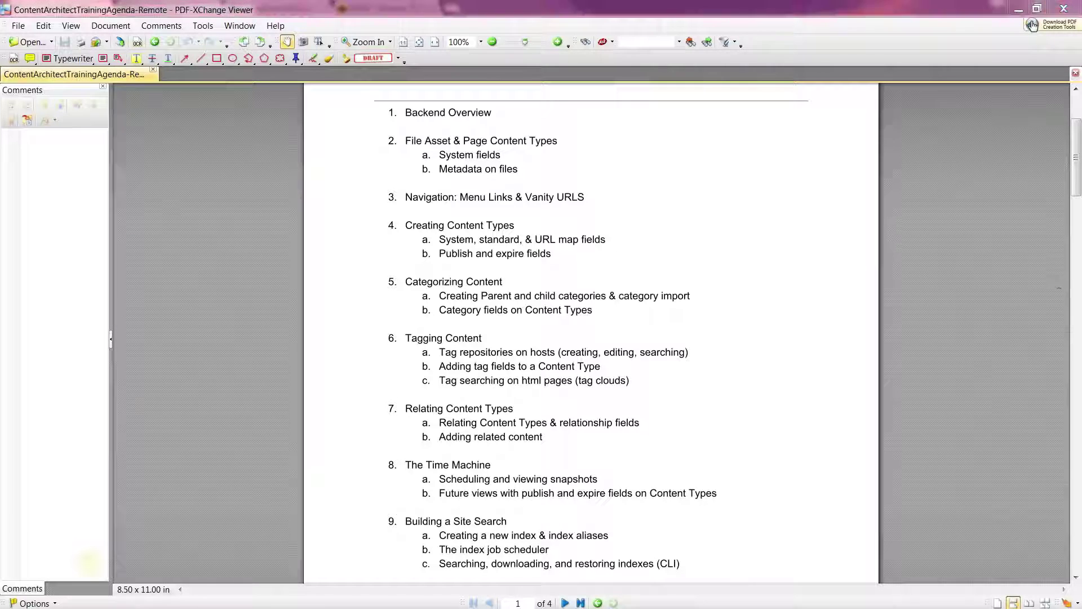
pyautogui.hotkey('alt', 'Tab')
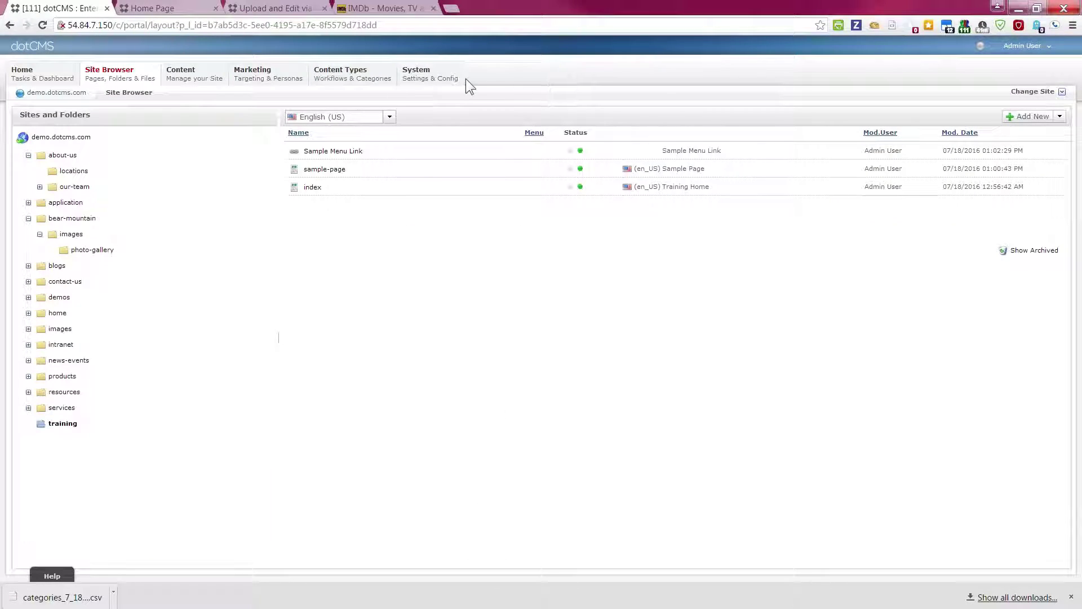
pyautogui.moveTo(265, 74)
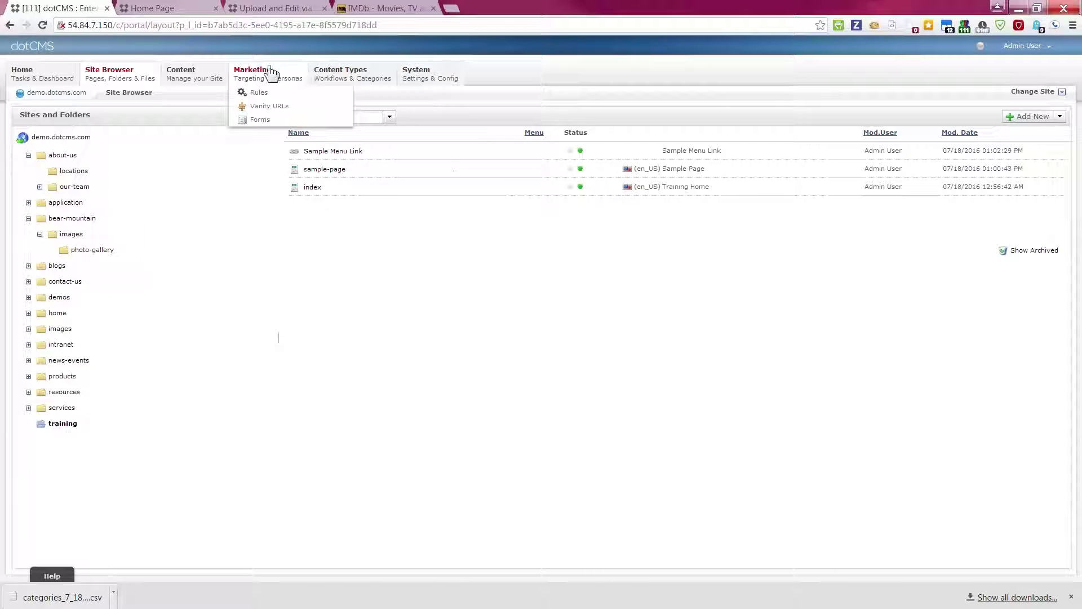
# Step: View the existing Vanity URLs, and go back from the public home page to the public training page
pyautogui.click(277, 107)
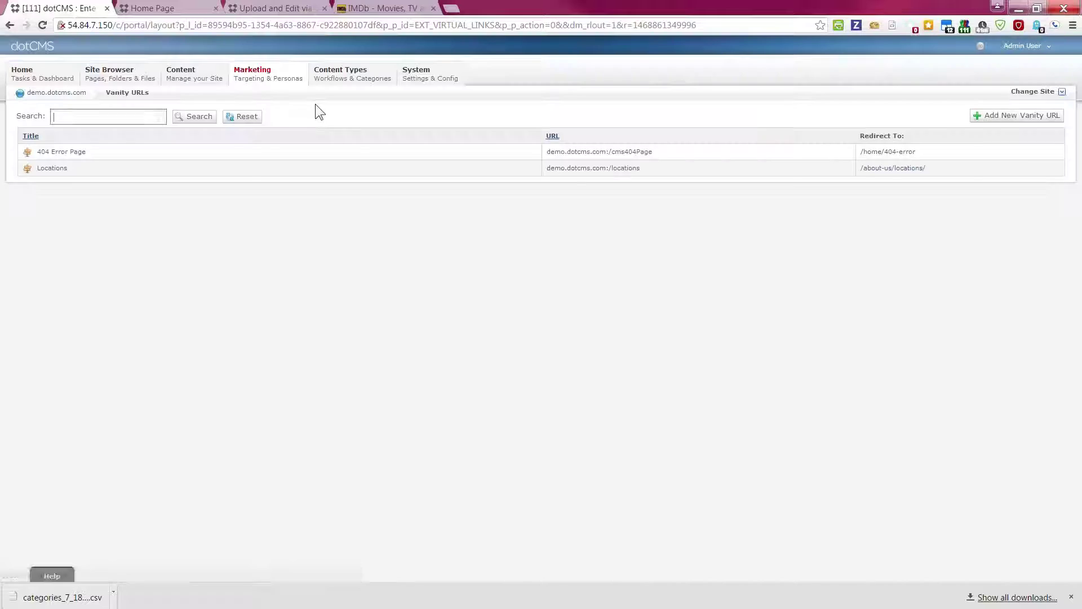
pyautogui.moveTo(42, 75)
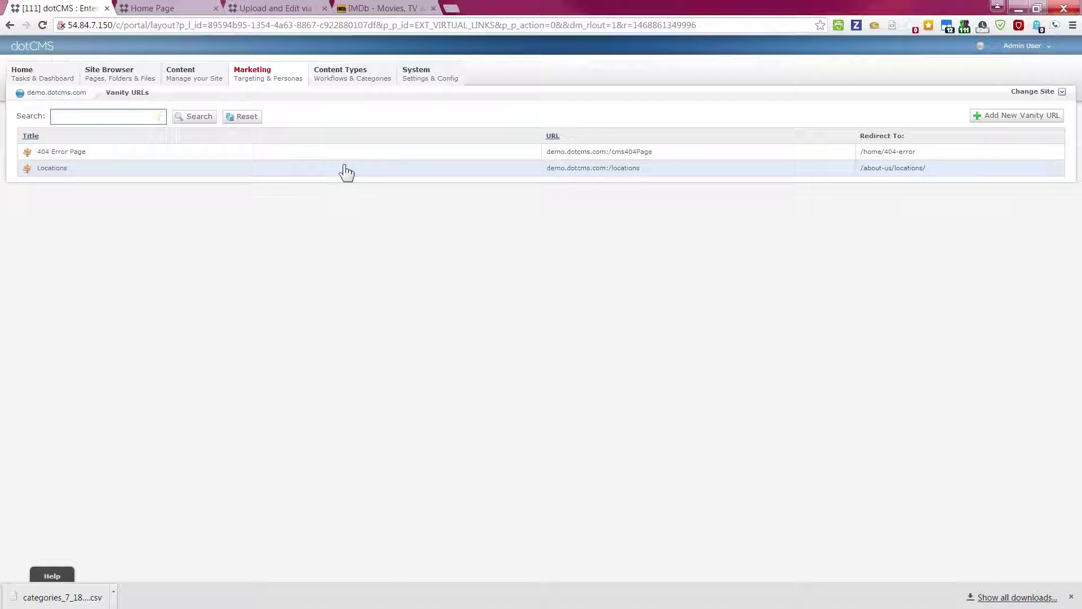
pyautogui.click(160, 8)
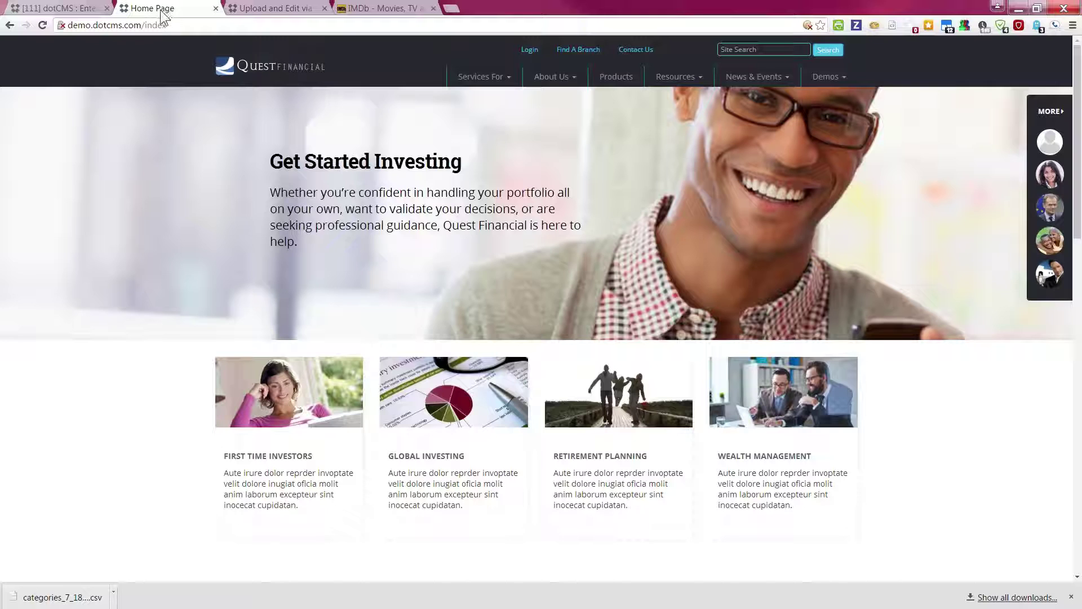
pyautogui.click(9, 26)
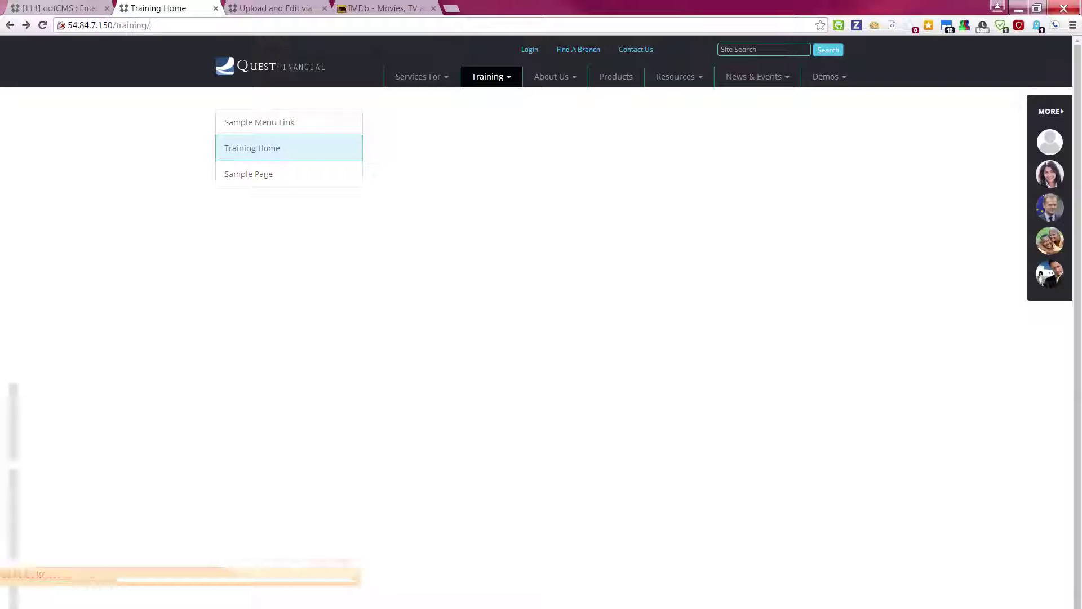
# Step: Review the properties of Sample Menu Link in the training folder and close it without saving
pyautogui.click(67, 9)
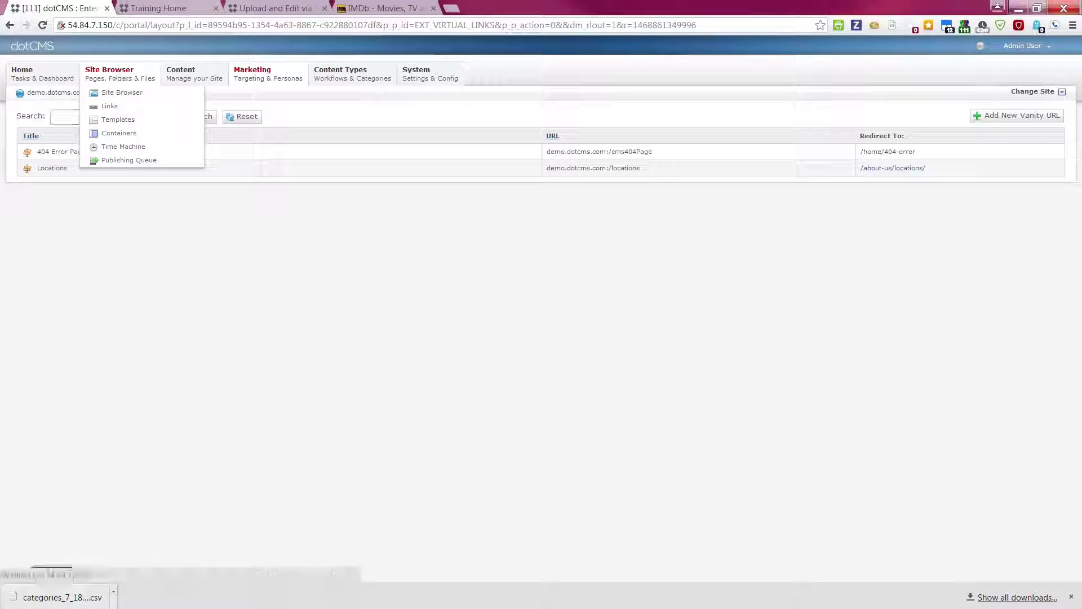
pyautogui.click(118, 75)
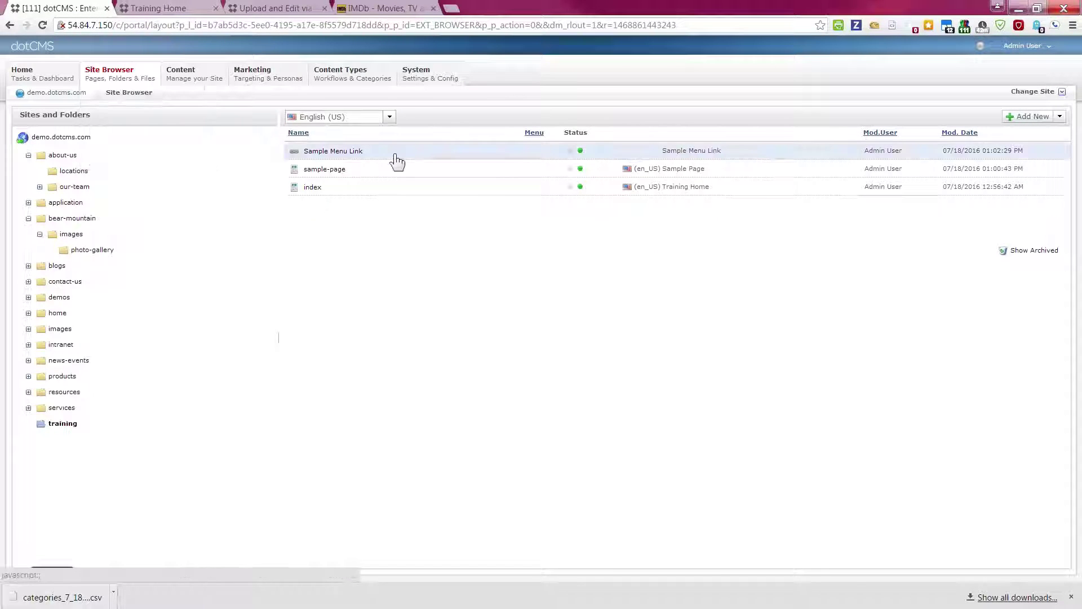
pyautogui.click(350, 158)
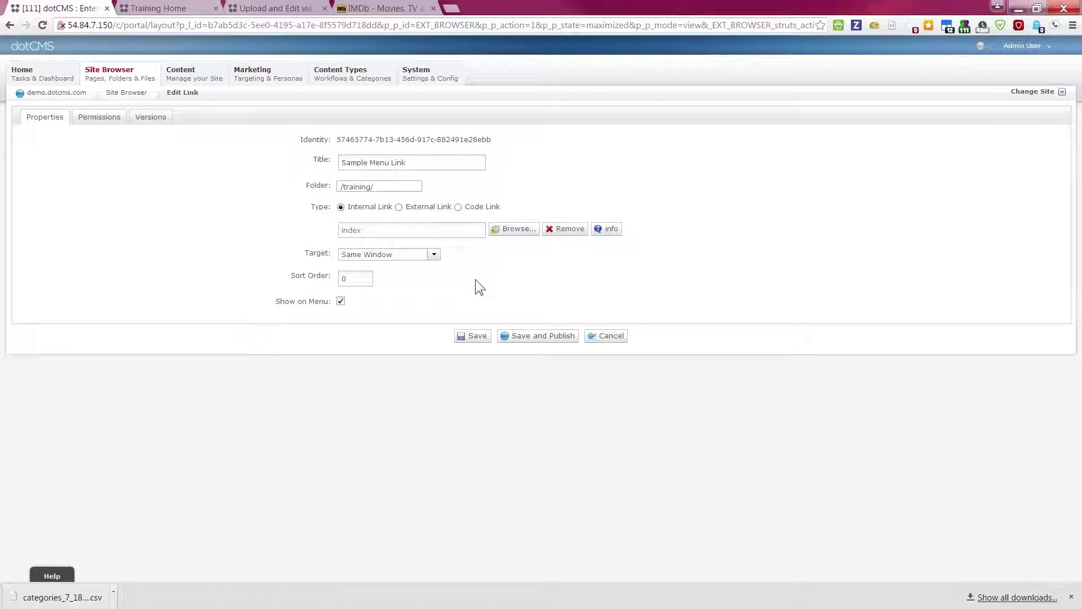
pyautogui.click(603, 337)
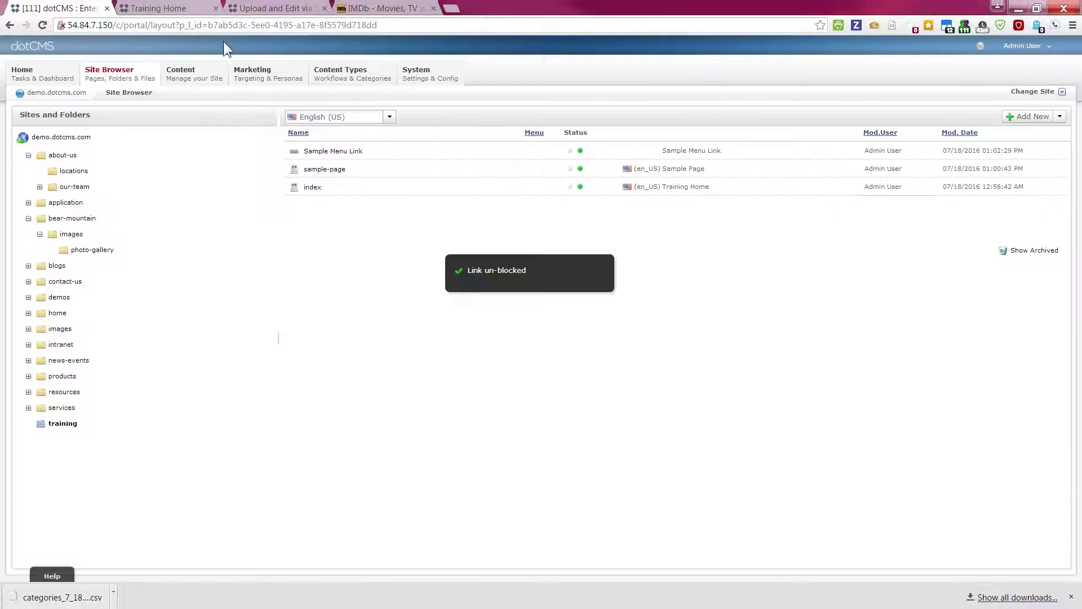
# Step: Examine the Training navigation entries and the page address on the public training page
pyautogui.moveTo(280, 73)
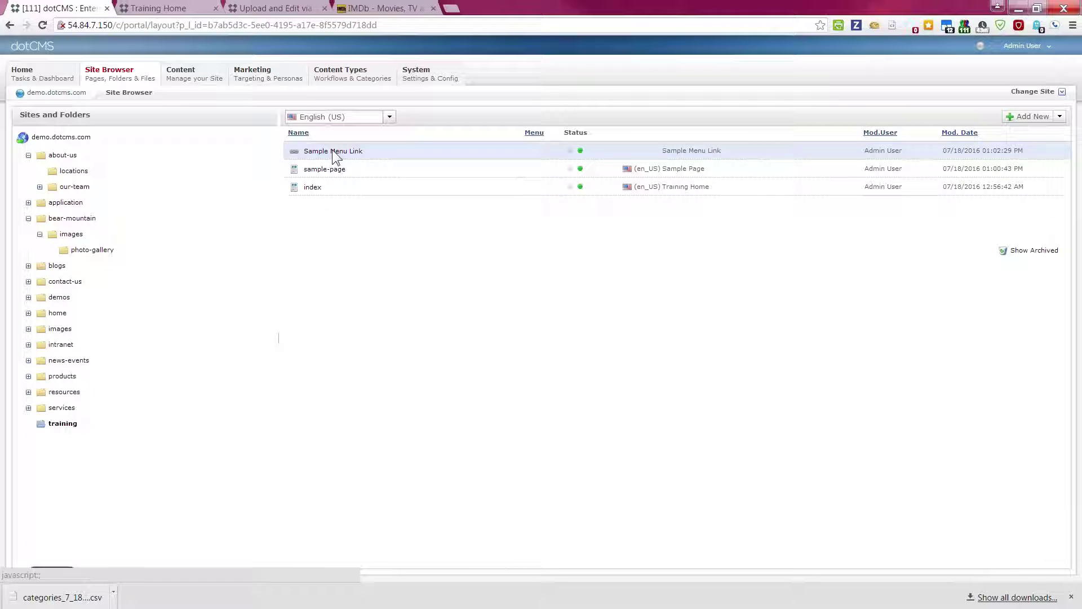
pyautogui.click(163, 8)
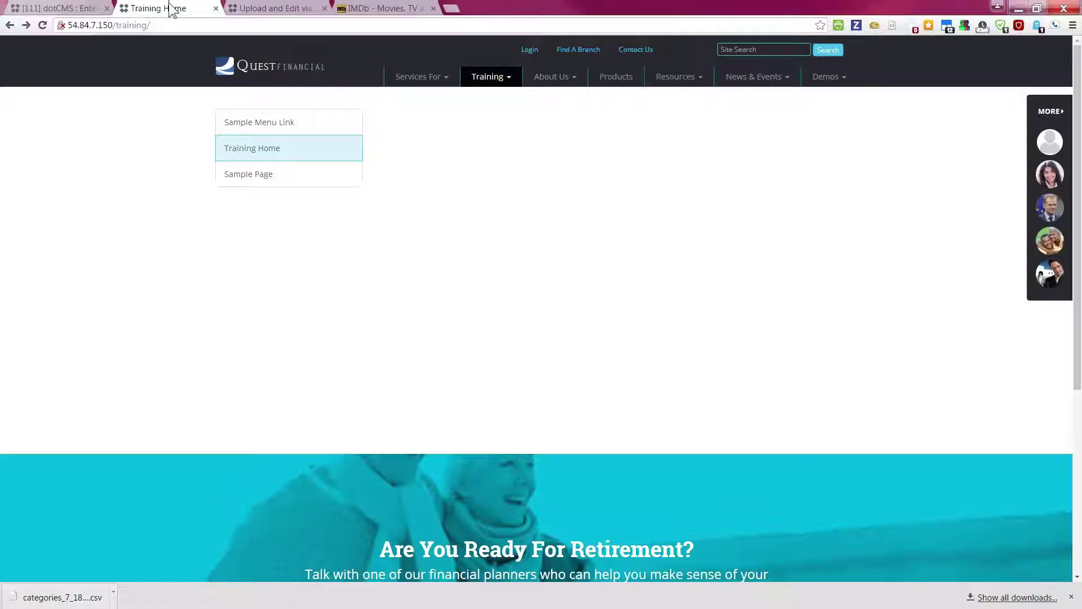
pyautogui.click(488, 77)
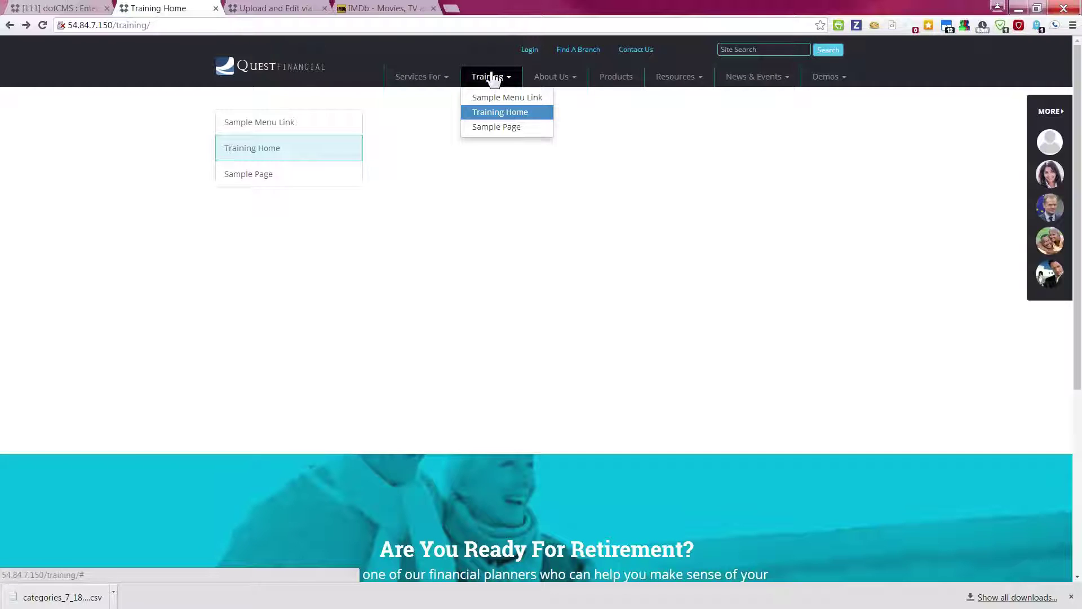
pyautogui.click(452, 24)
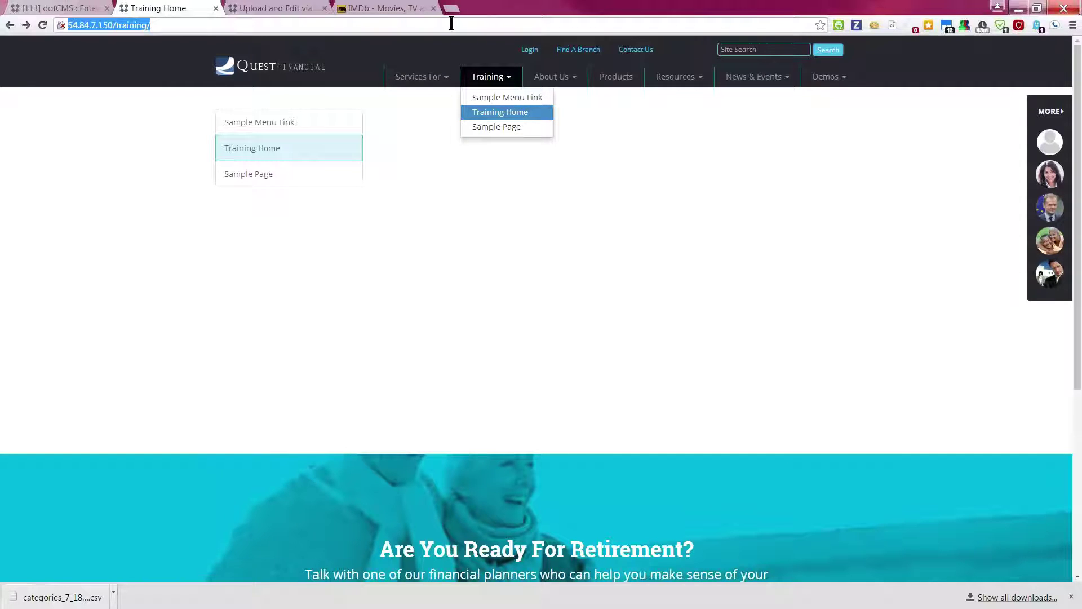
# Step: Return to the dotCMS admin and open the list of Vanity URLs
pyautogui.click(73, 14)
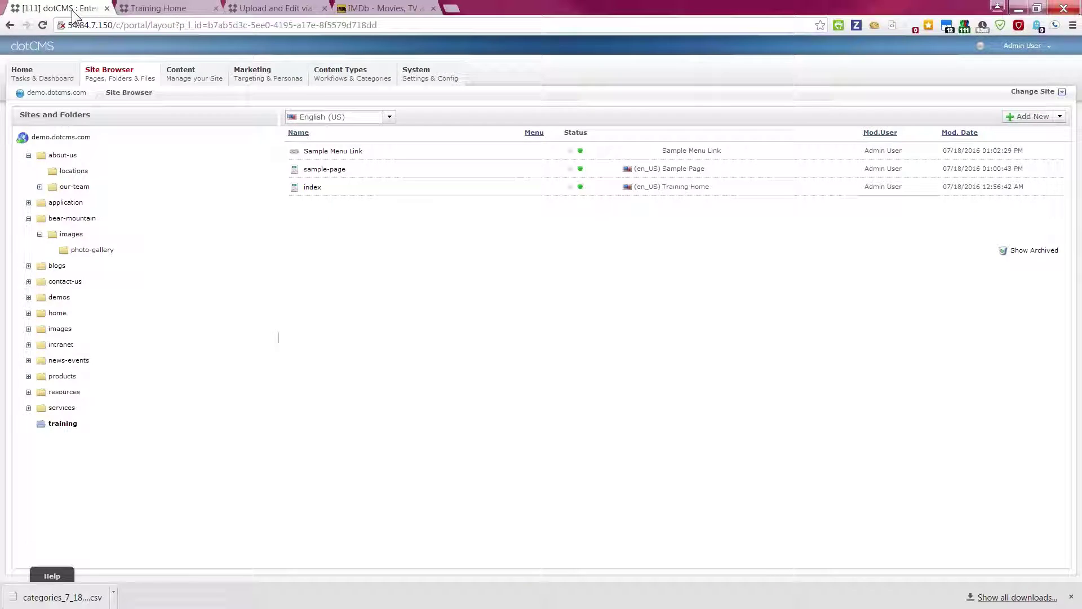
pyautogui.moveTo(259, 80)
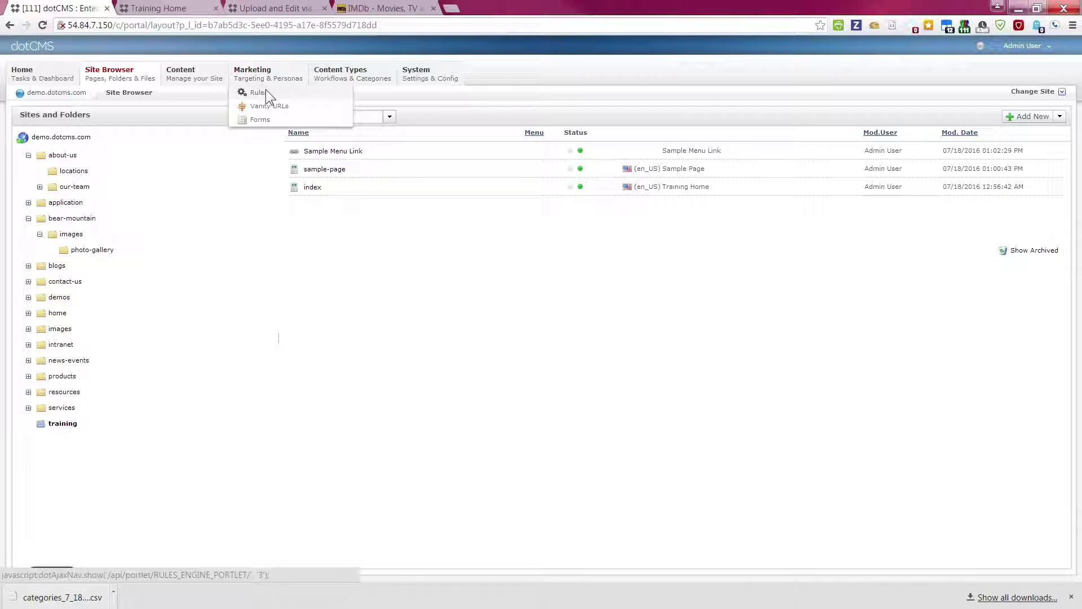
pyautogui.click(269, 106)
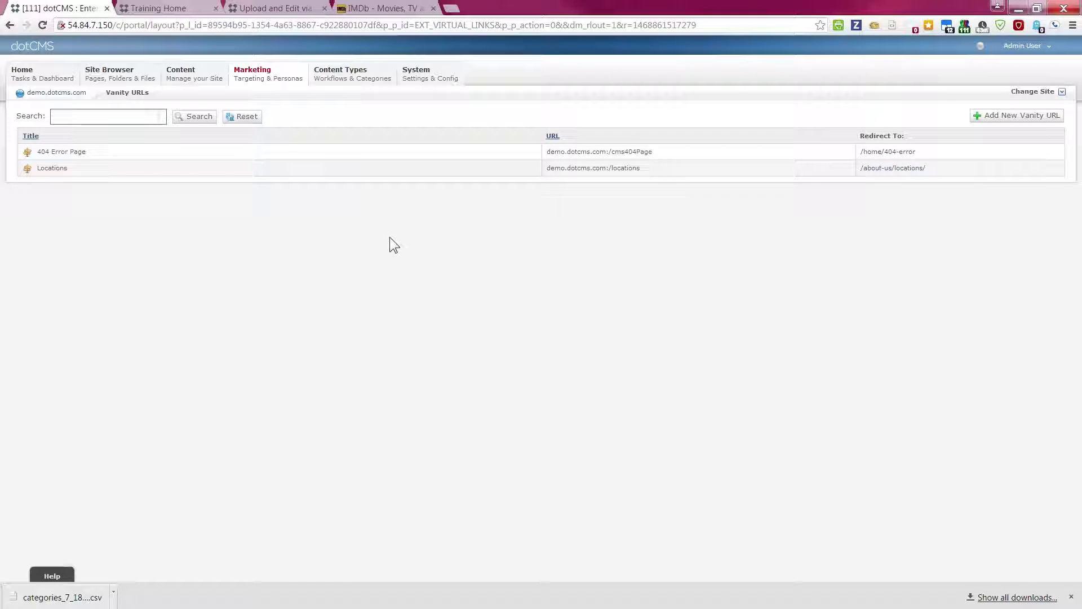
# Step: Open the First Time Investors page from the Services For navigation on the public site
pyautogui.click(142, 7)
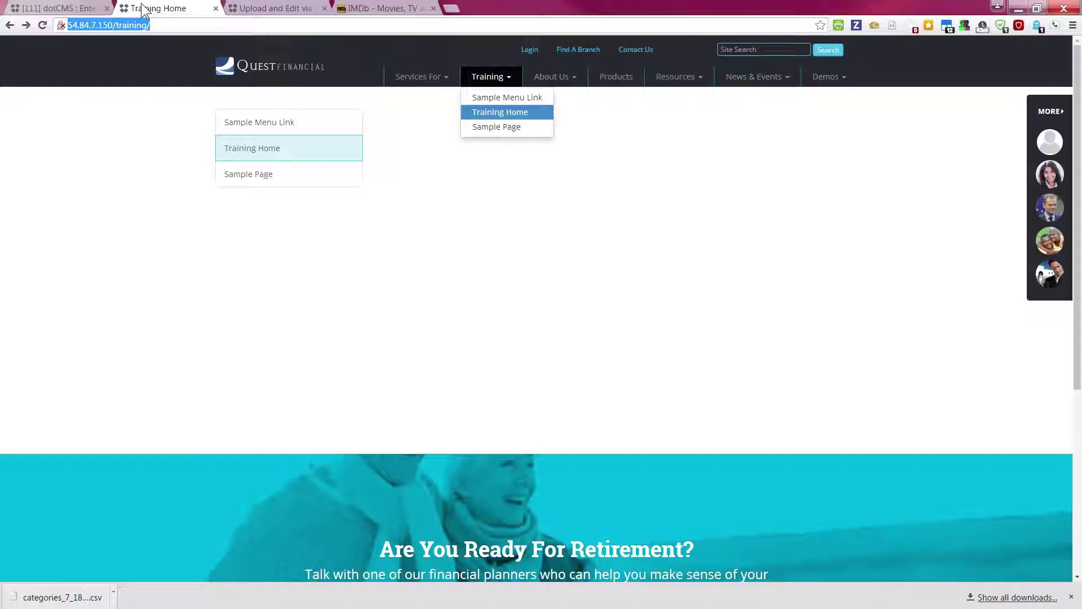
pyautogui.click(435, 78)
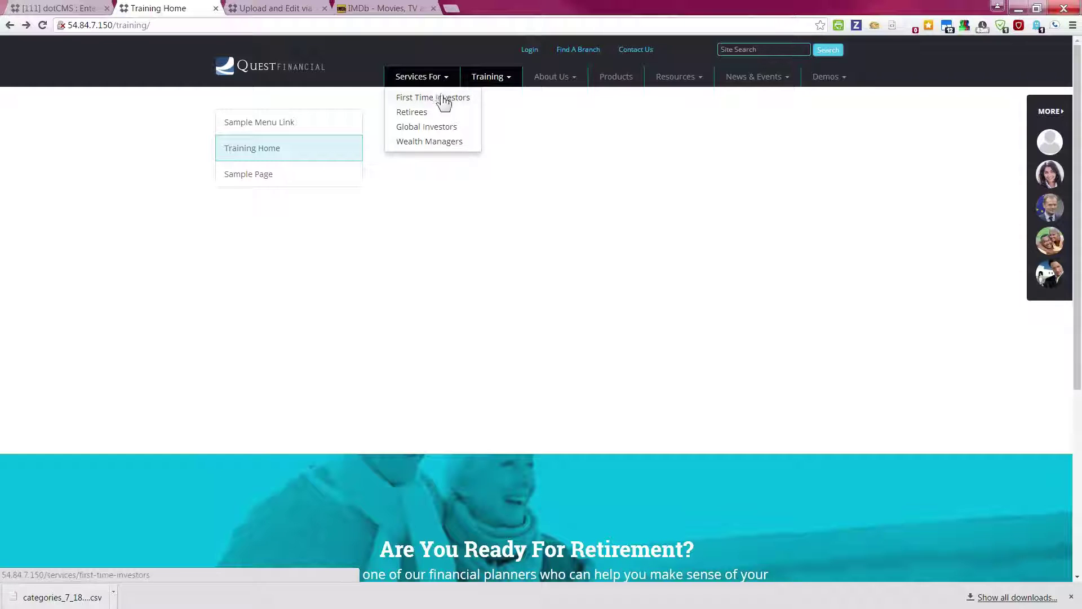
pyautogui.click(443, 100)
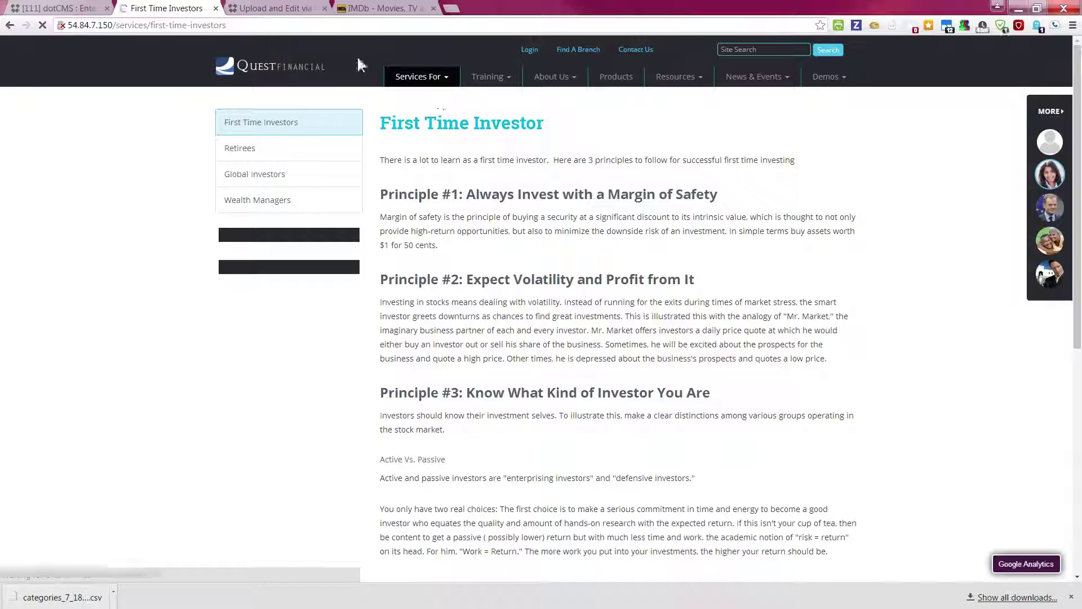
# Step: Copy the path /services/first-time-investors from the page's address, leaving out the host
pyautogui.click(238, 26)
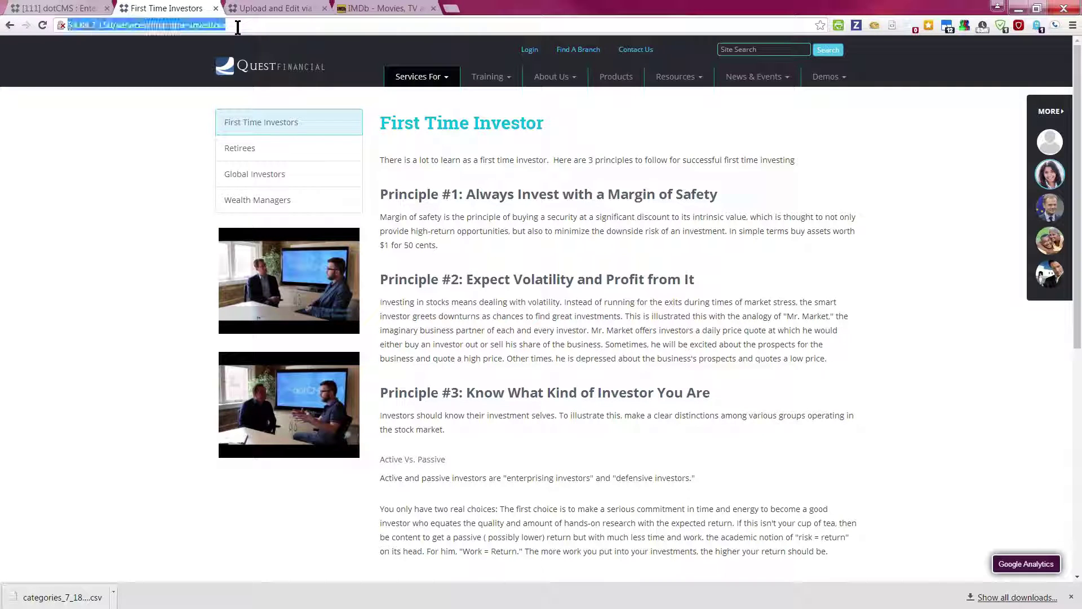
pyautogui.click(140, 25)
pyautogui.moveTo(113, 25); pyautogui.dragTo(256, 35)
pyautogui.hotkey('ctrl', 'c')
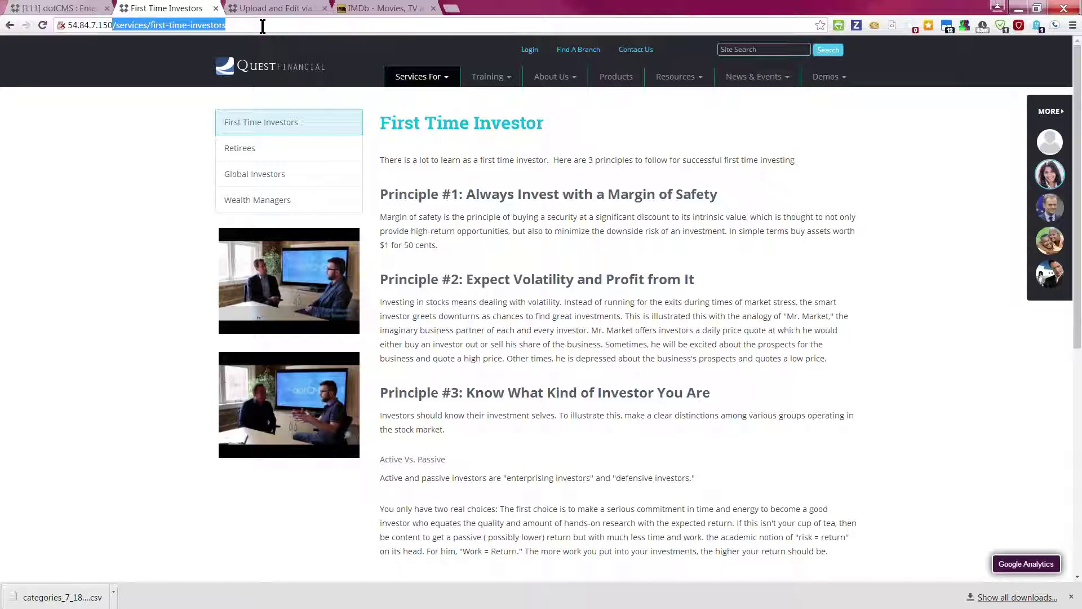
pyautogui.click(263, 26)
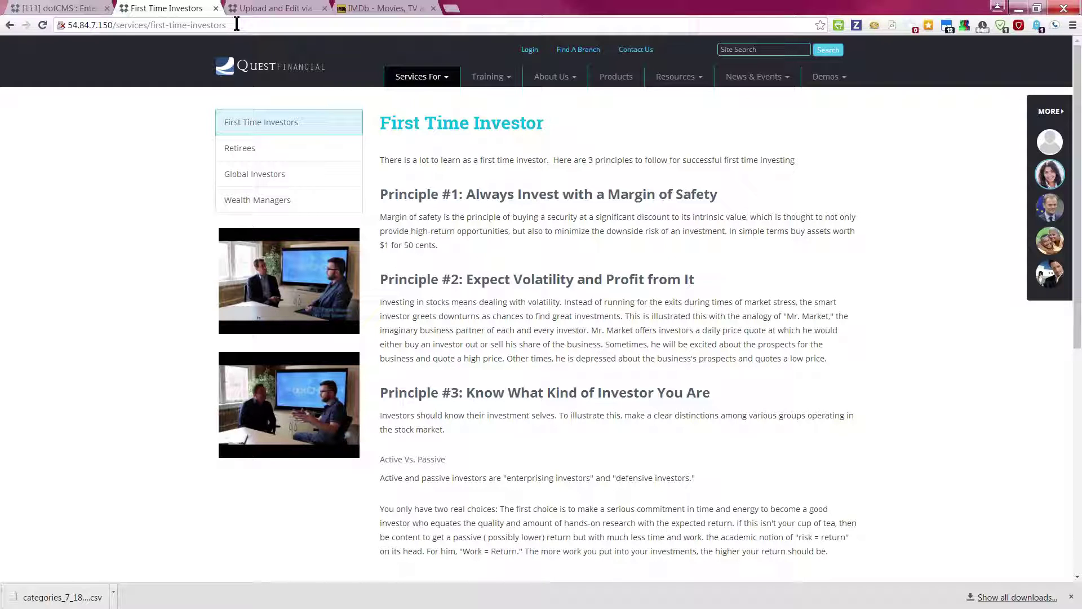
# Step: Start a new Vanity URL in dotCMS titled First Time Investors with the URL /invest-now
pyautogui.click(69, 11)
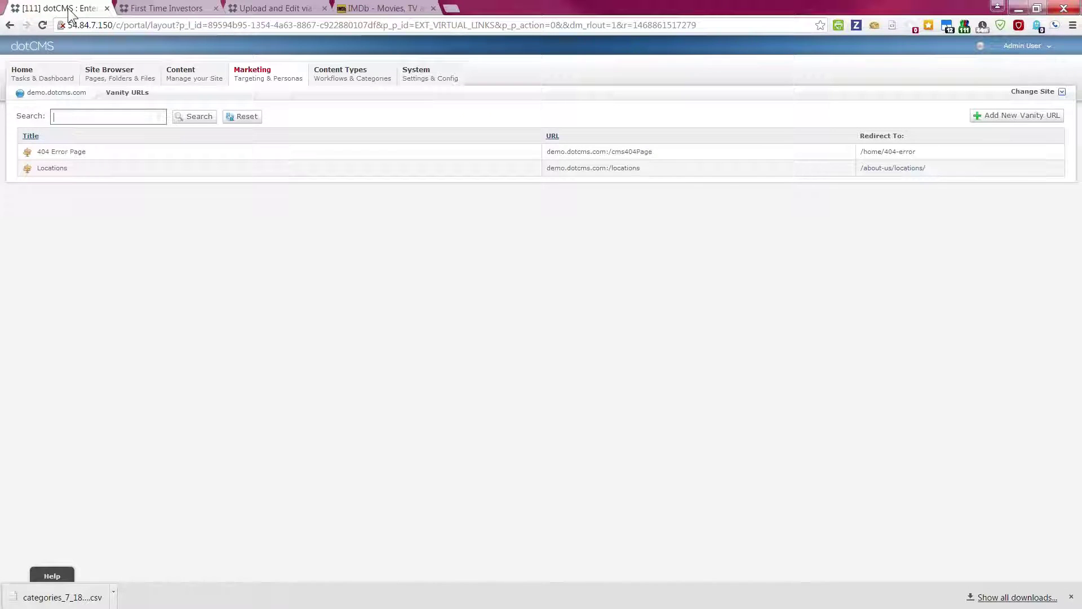
pyautogui.click(1047, 117)
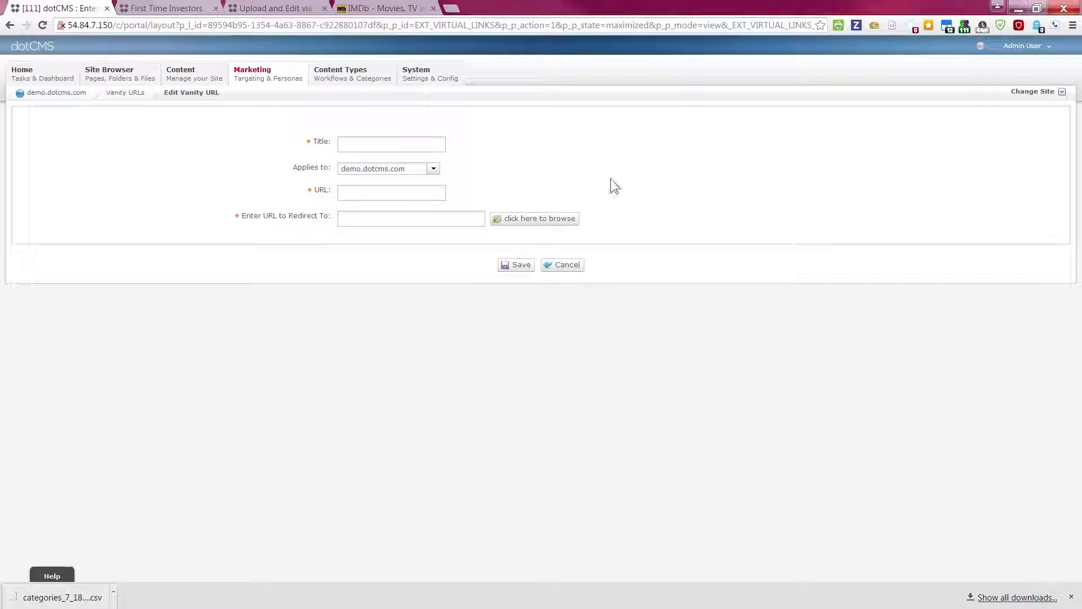
pyautogui.click(383, 142)
pyautogui.write('First Time Investors')
pyautogui.click(369, 191)
pyautogui.write('invest')
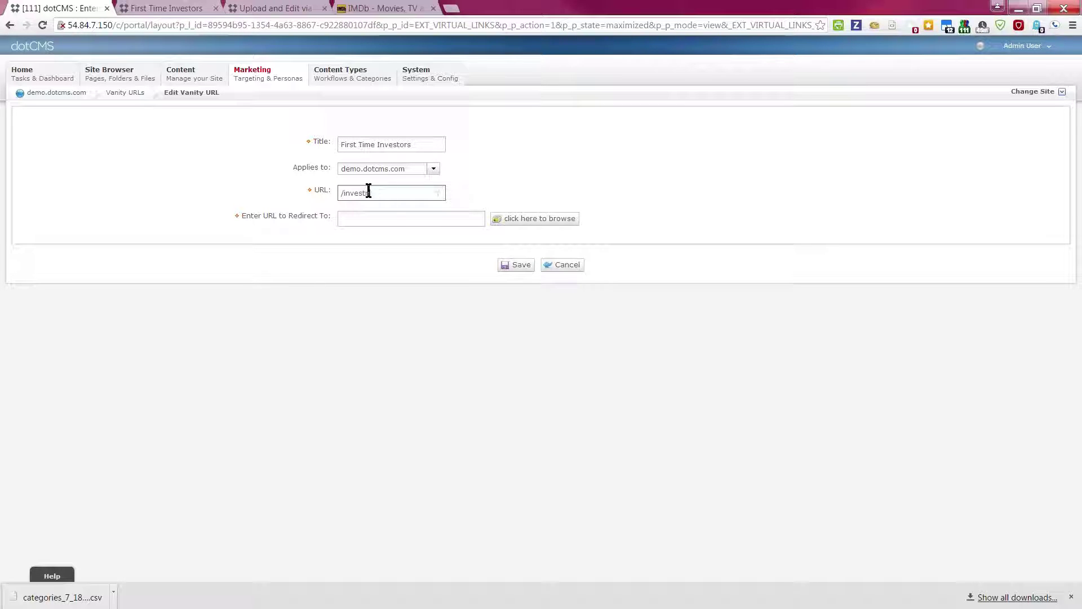
pyautogui.write('-now')
# Step: Paste /services/first-time-investors as the redirect target, check it against the vanity path, and save the Vanity URL
pyautogui.click(378, 217)
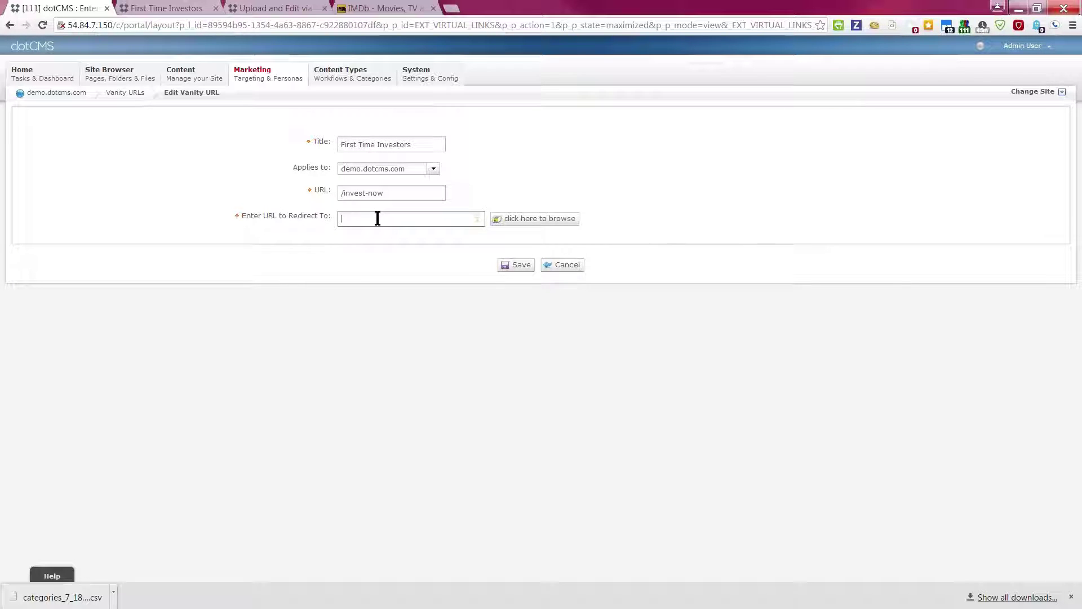
pyautogui.hotkey('ctrl', 'v')
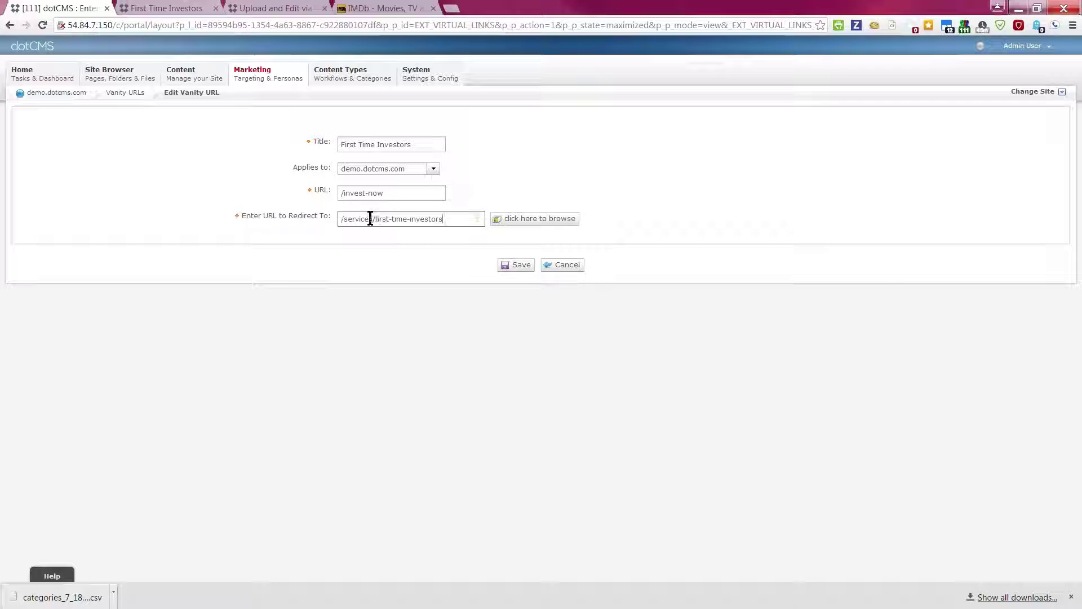
pyautogui.moveTo(341, 219); pyautogui.dragTo(449, 219)
pyautogui.click(450, 219)
pyautogui.moveTo(341, 219); pyautogui.dragTo(451, 220)
pyautogui.click(449, 220)
pyautogui.click(342, 219)
pyautogui.moveTo(391, 194); pyautogui.dragTo(332, 201)
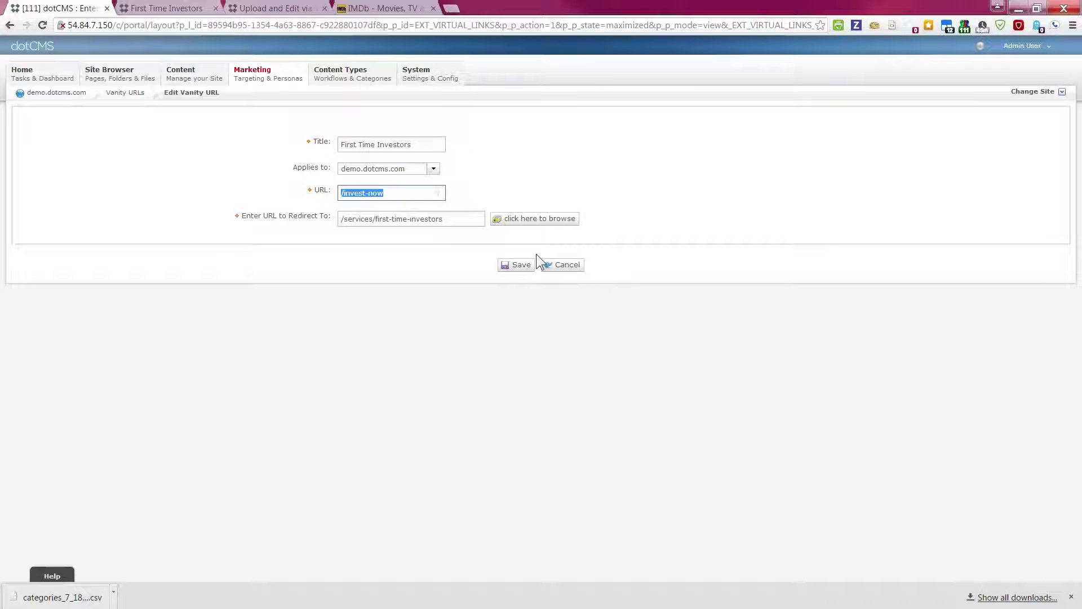
pyautogui.click(517, 266)
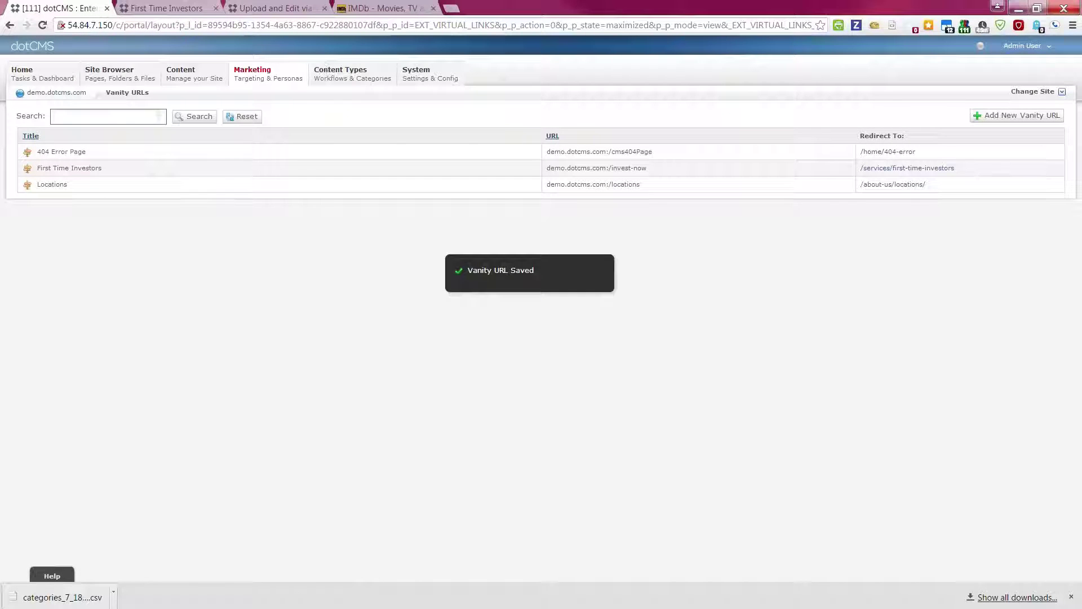
# Step: Go to the public site's home page and select its address for editing
pyautogui.click(146, 12)
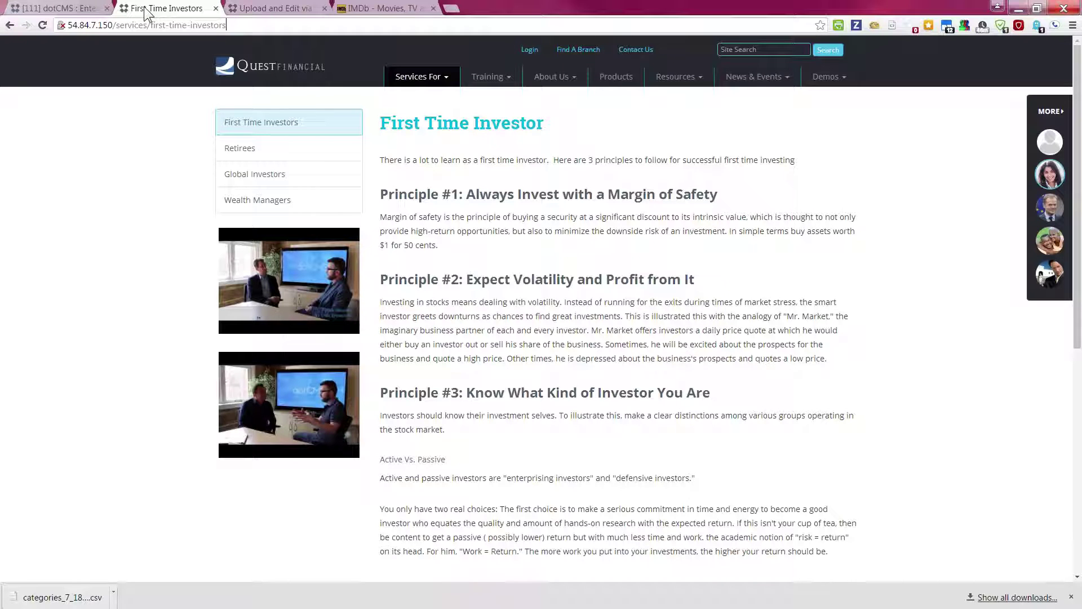
pyautogui.click(277, 72)
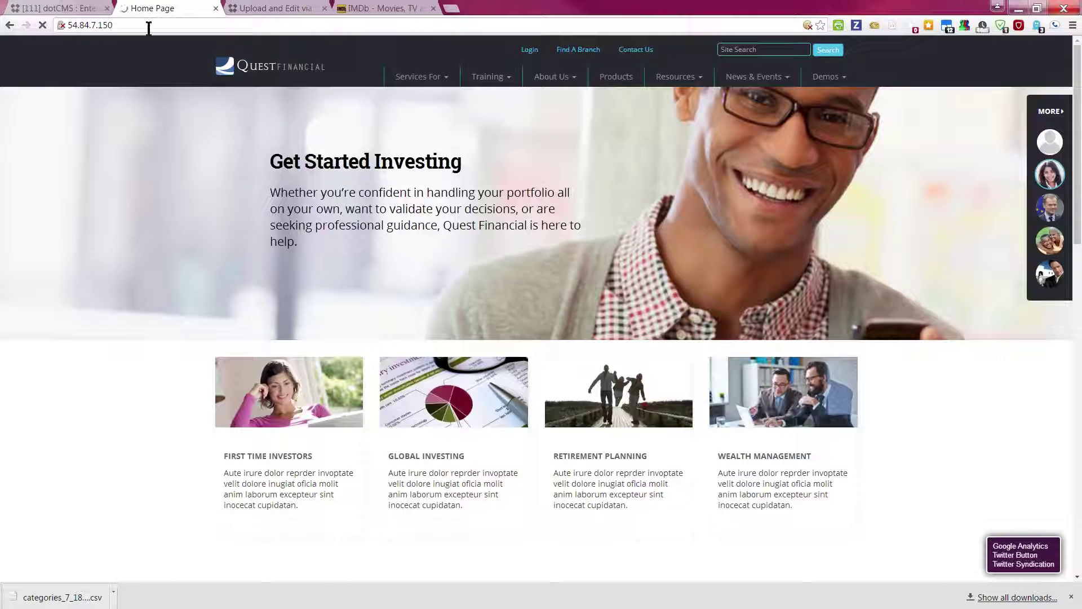
pyautogui.click(149, 28)
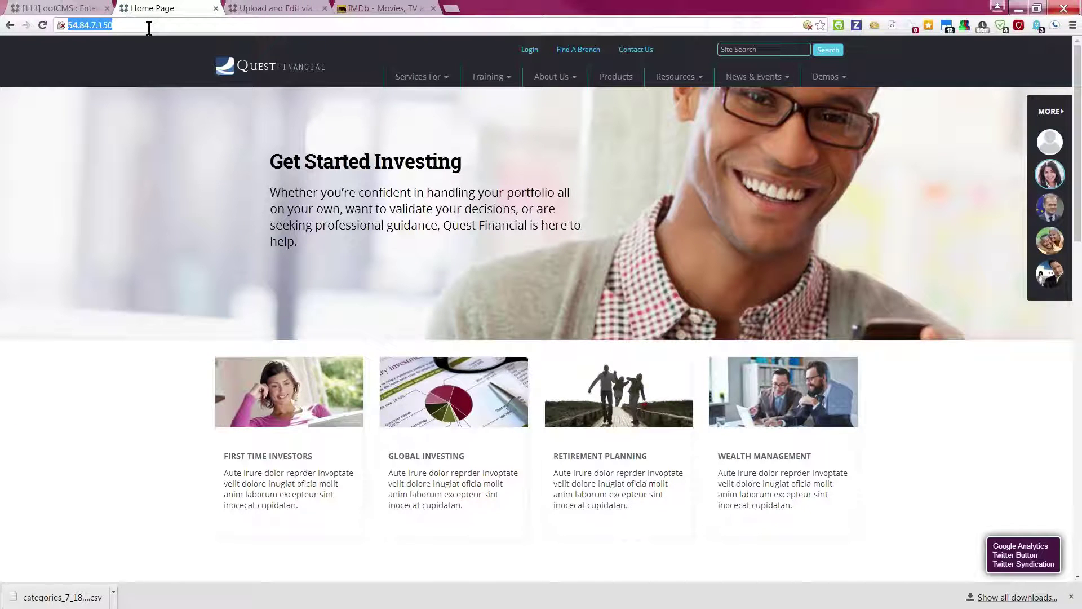
pyautogui.write('/invest-now')
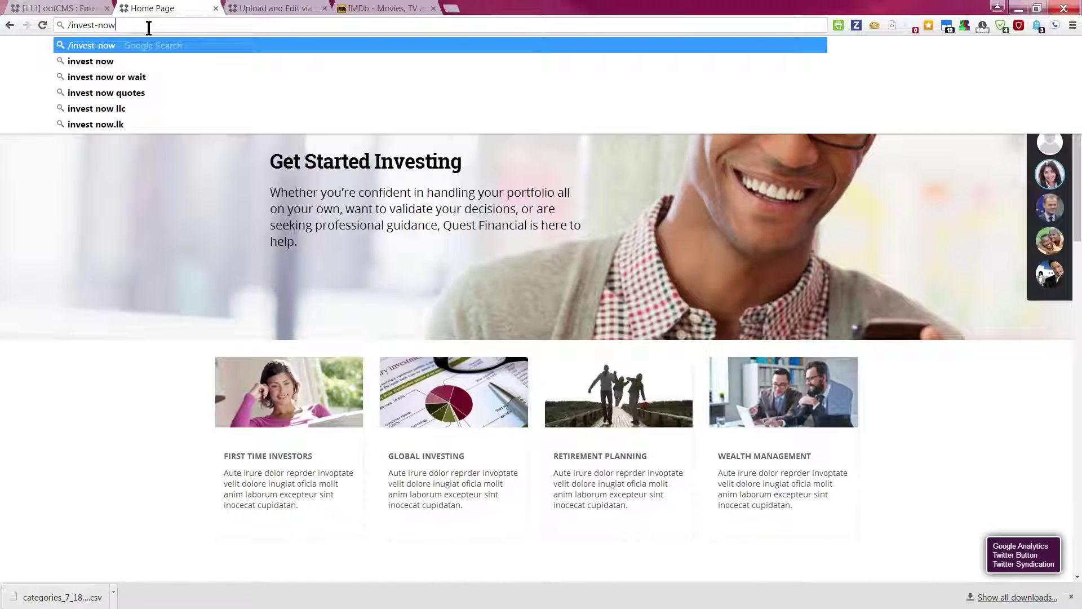
pyautogui.press('Home')
pyautogui.press('Escape')
# Step: Test the Vanity URL by appending /invest-now to the public site's address and loading it
pyautogui.press('End')
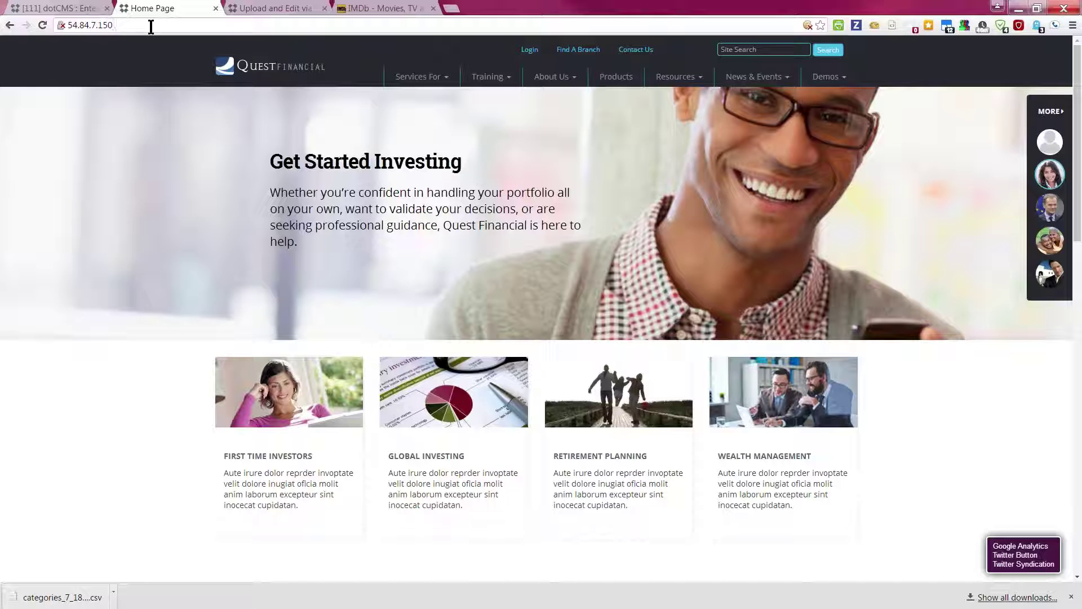
pyautogui.write('/invest-now')
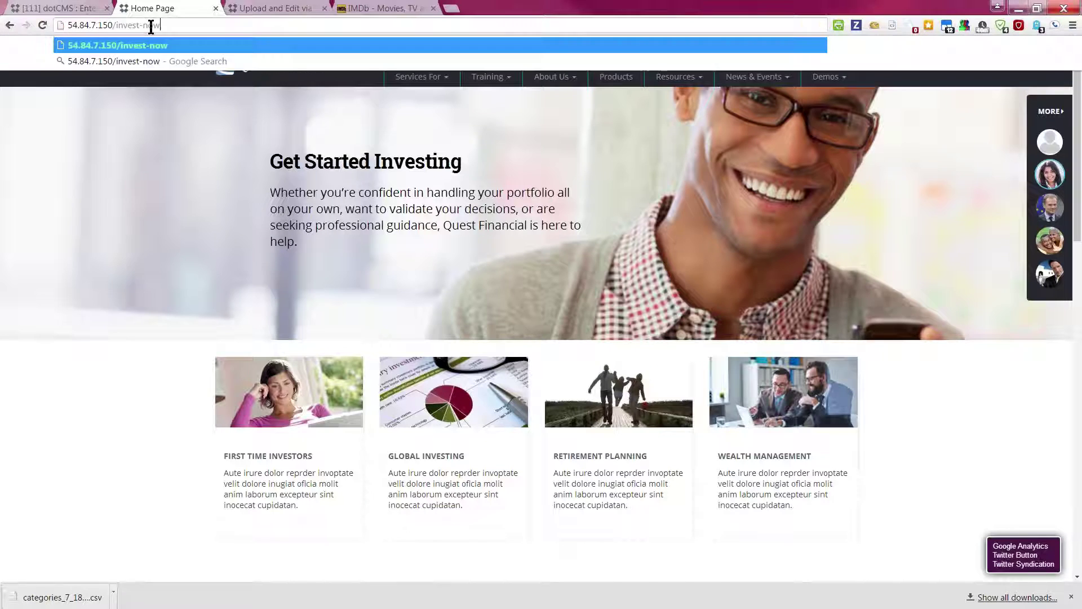
pyautogui.click(279, 40)
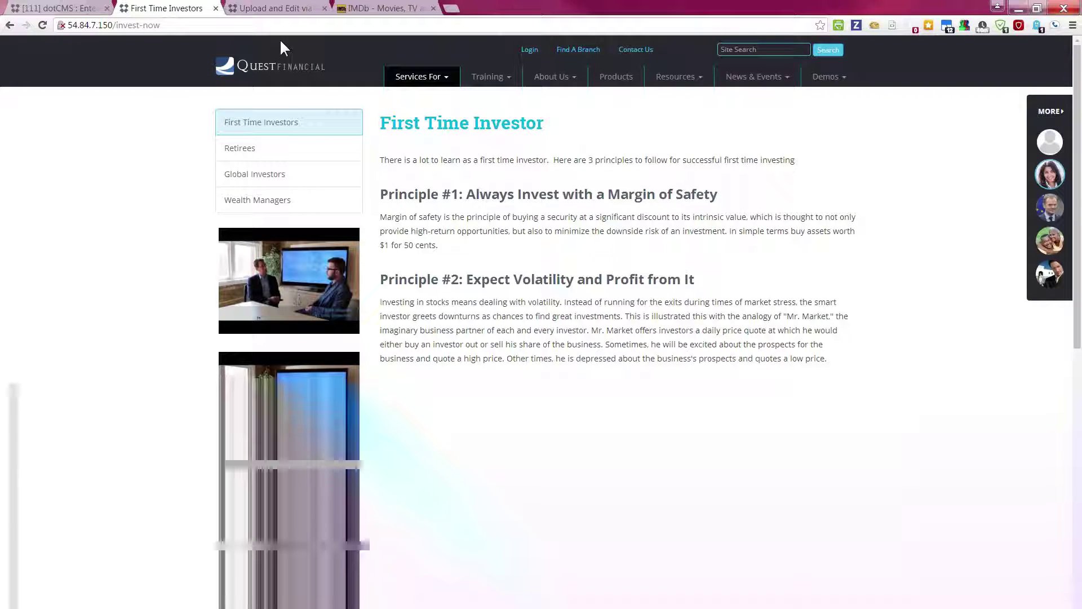
# Step: Examine the loaded page's address, comparing the host part with the /invest-now vanity path
pyautogui.click(122, 24)
pyautogui.click(118, 25)
pyautogui.moveTo(174, 25); pyautogui.dragTo(67, 34)
pyautogui.click(180, 25)
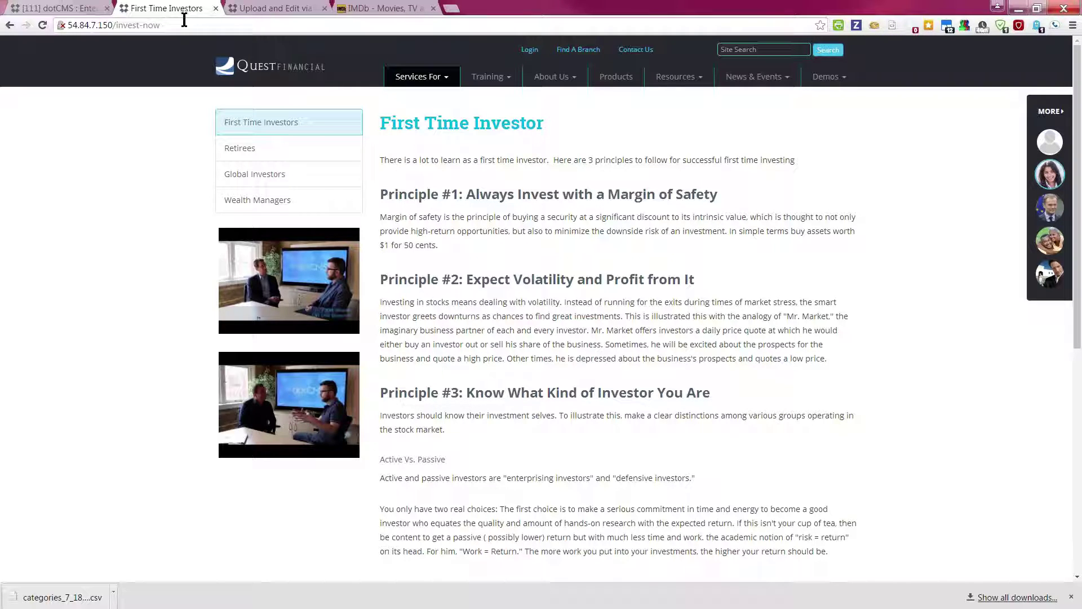
pyautogui.click(143, 24)
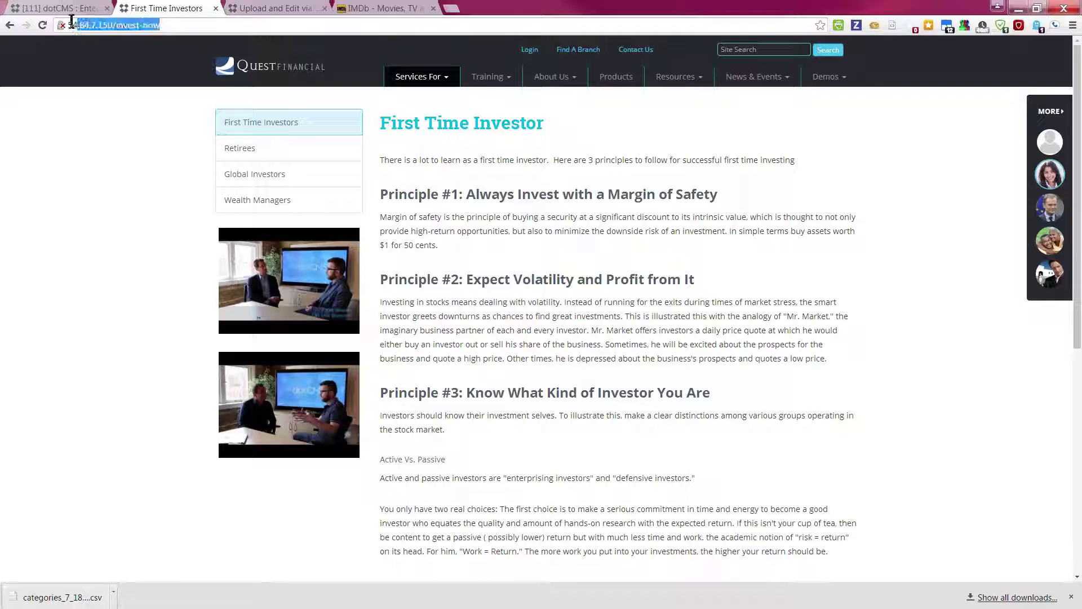
pyautogui.click(195, 24)
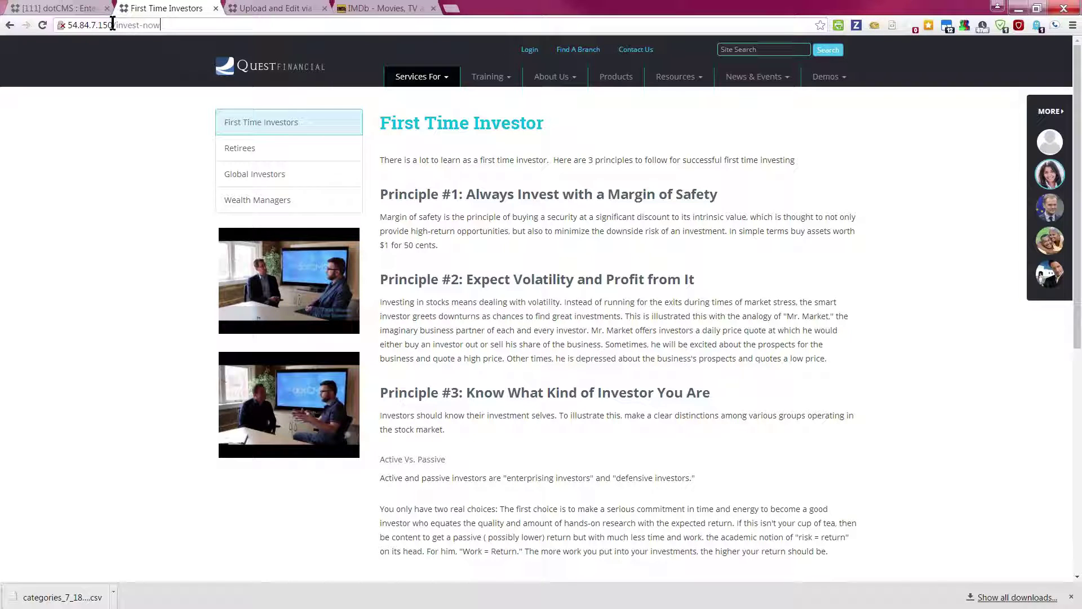
pyautogui.moveTo(112, 23); pyautogui.dragTo(176, 22)
pyautogui.click(178, 25)
pyautogui.click(59, 11)
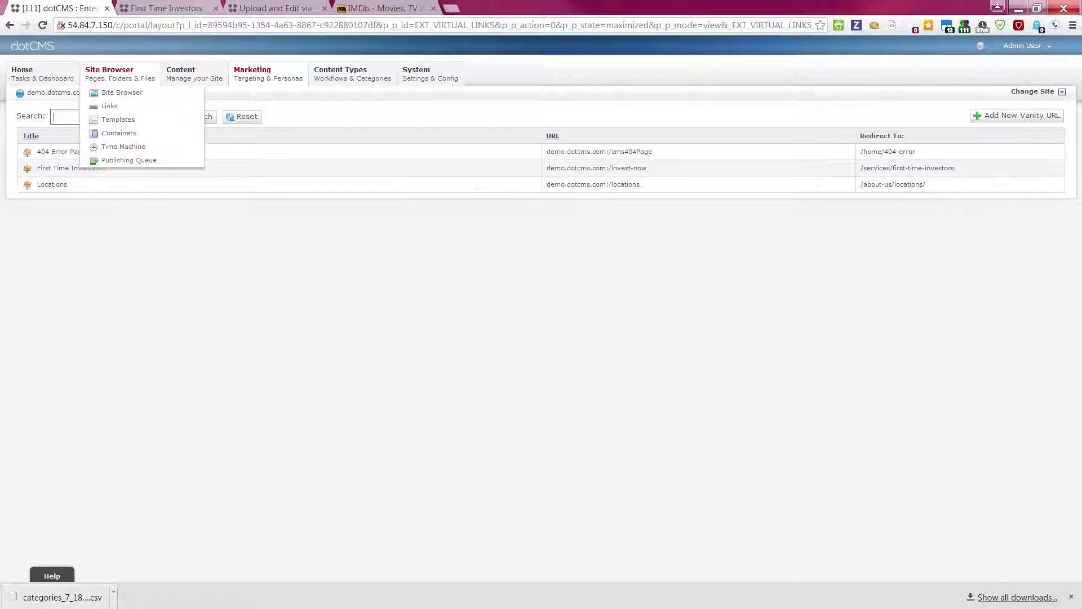
pyautogui.doubleClick(66, 169)
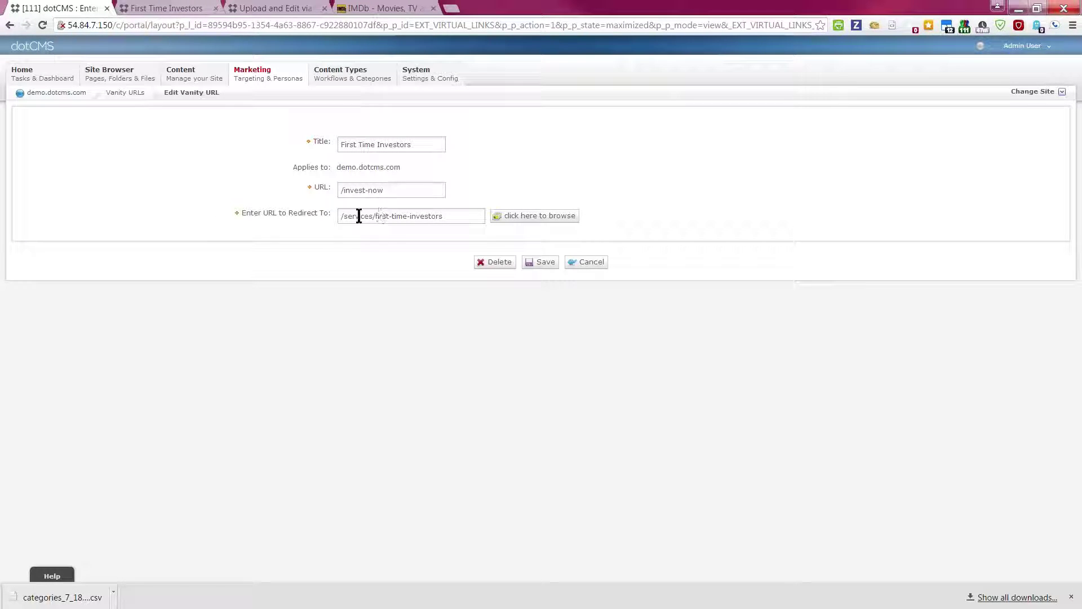
pyautogui.click(359, 217)
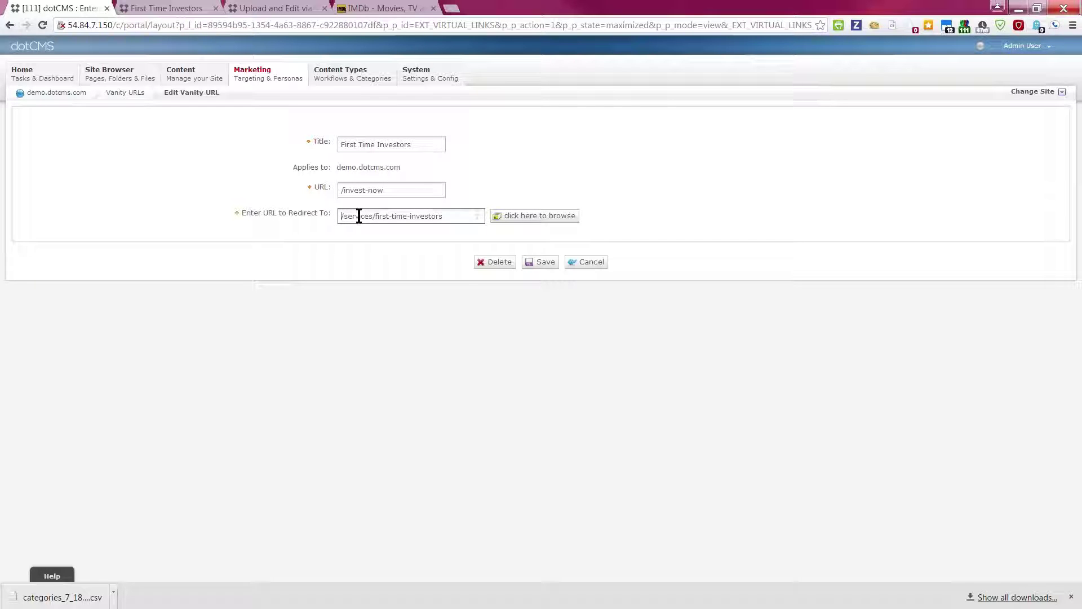
pyautogui.write('http://')
pyautogui.click(544, 262)
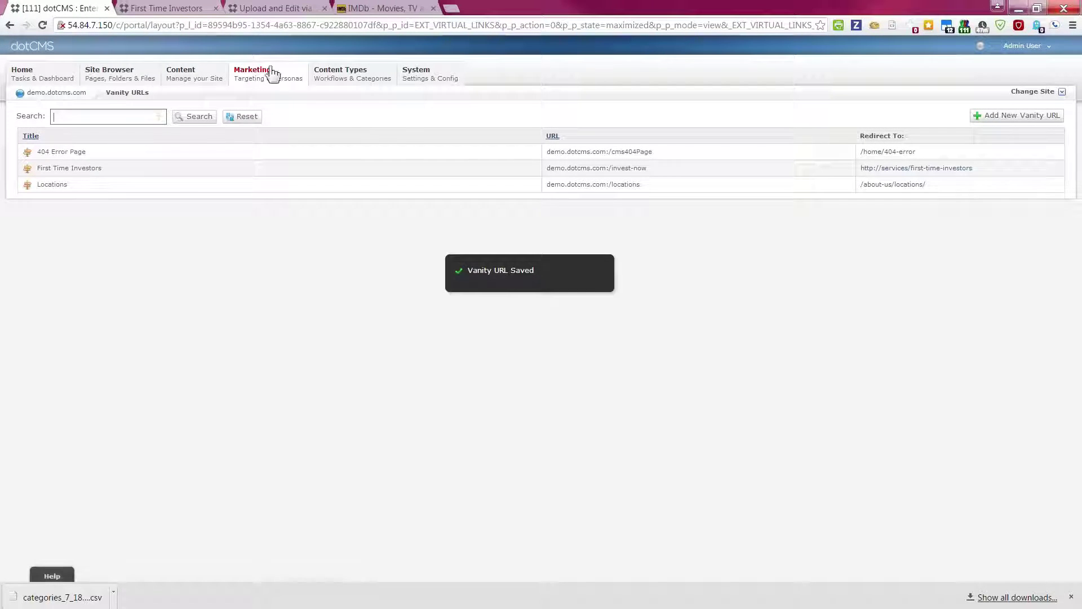
# Step: Return to the public site's home page, load its /invest-now address and check the address it redirects to
pyautogui.click(162, 9)
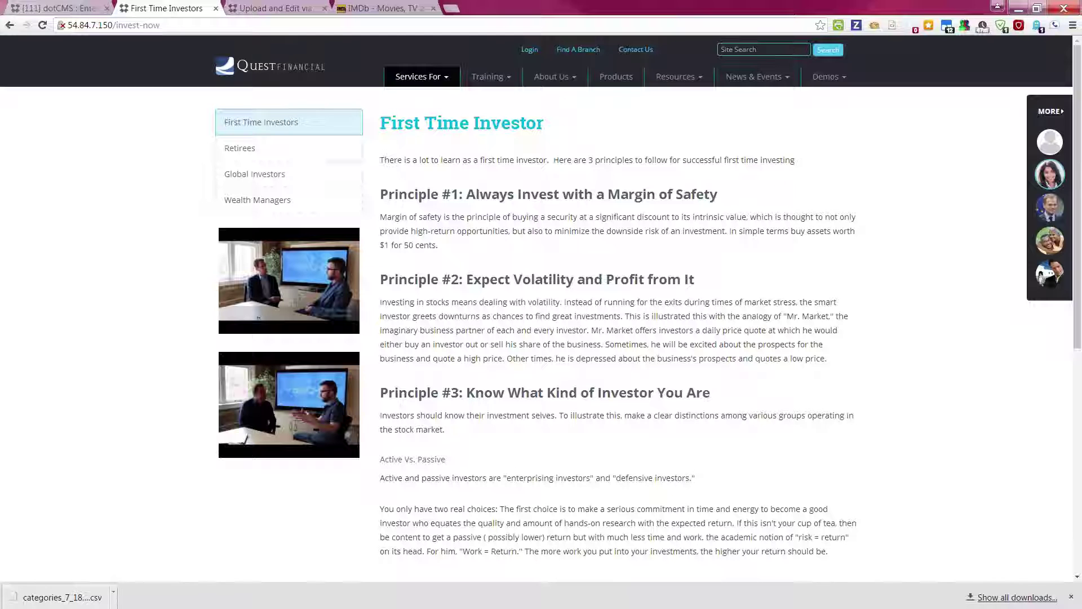
pyautogui.click(10, 24)
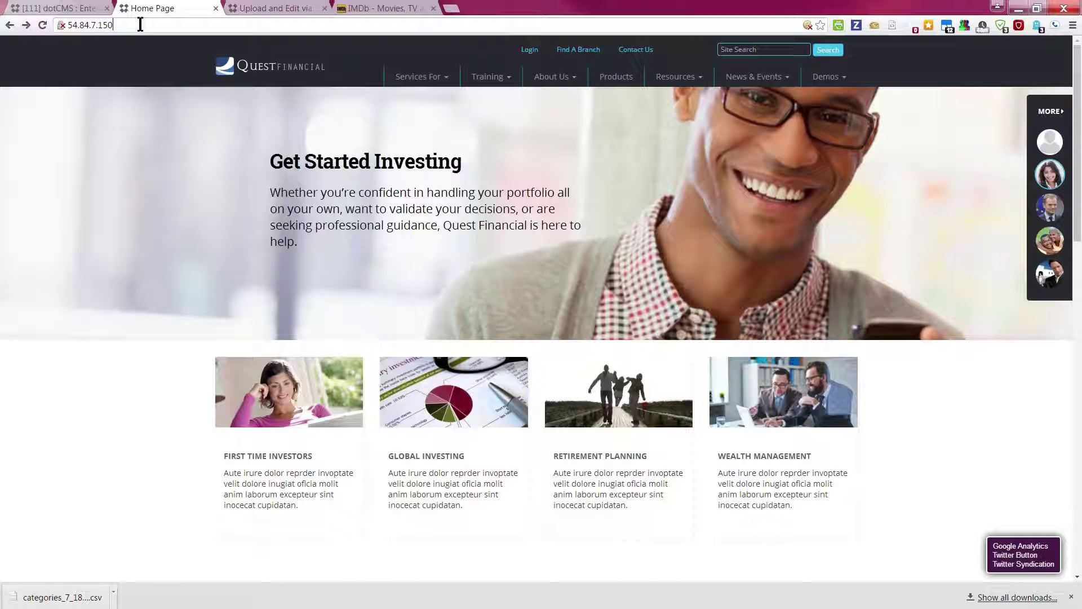
pyautogui.write('/in')
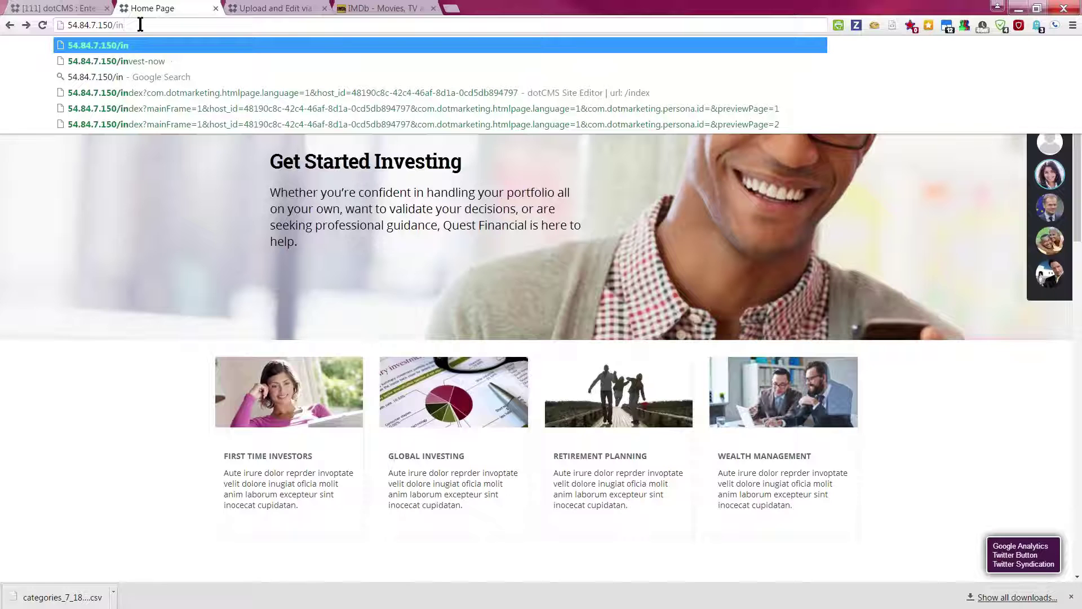
pyautogui.press('Down')
pyautogui.press('Return')
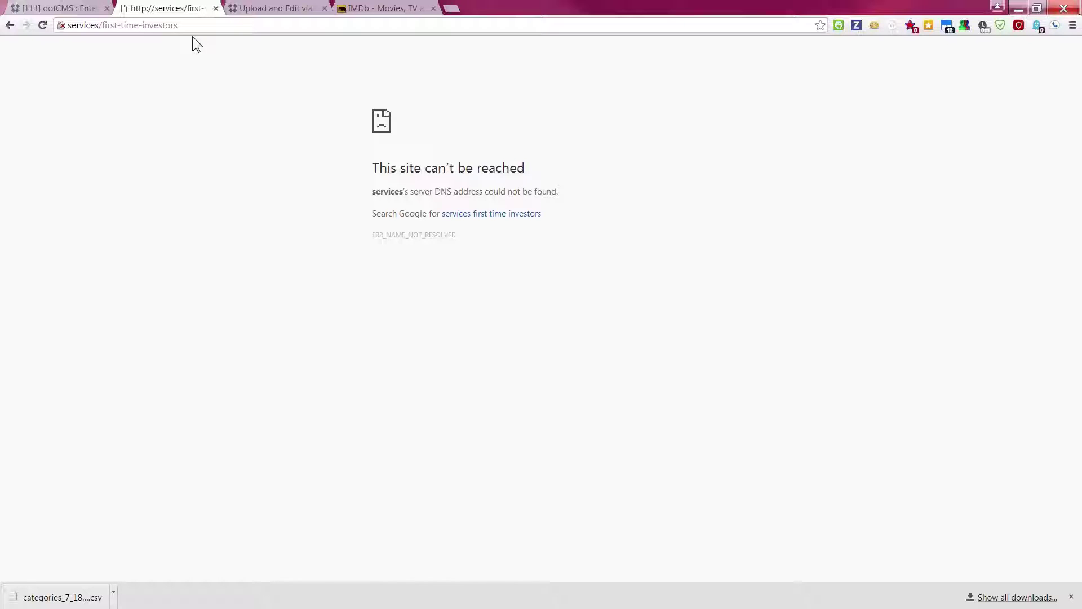
pyautogui.click(89, 25)
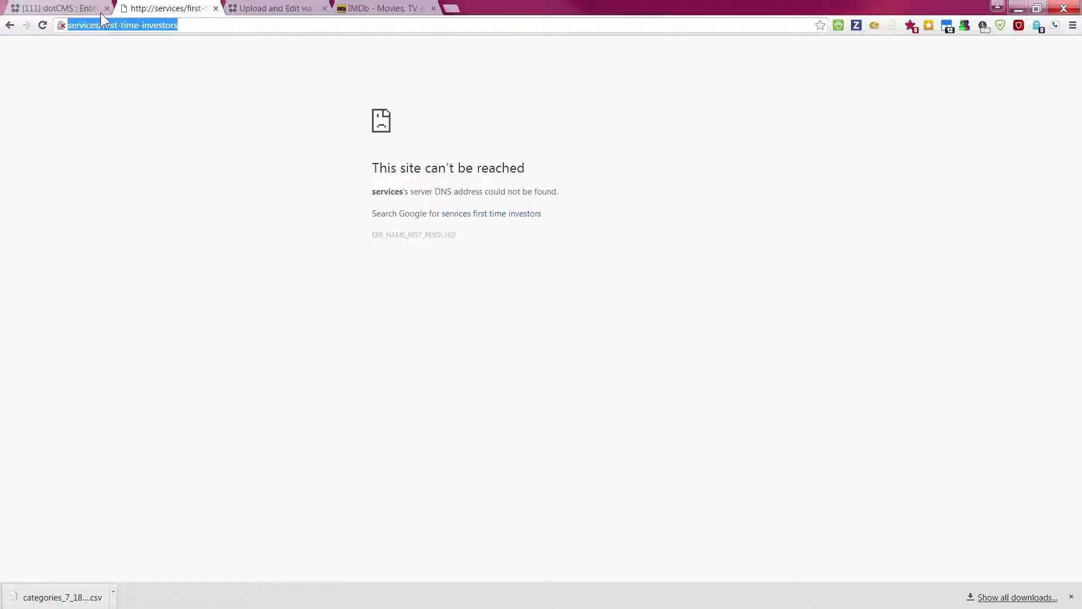
pyautogui.click(87, 11)
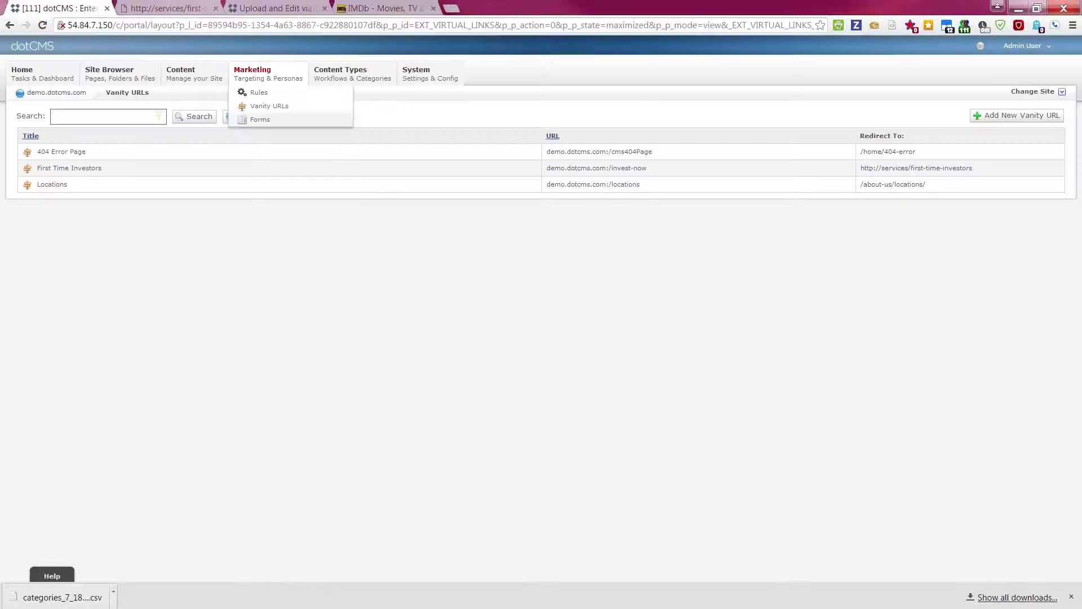
pyautogui.click(70, 175)
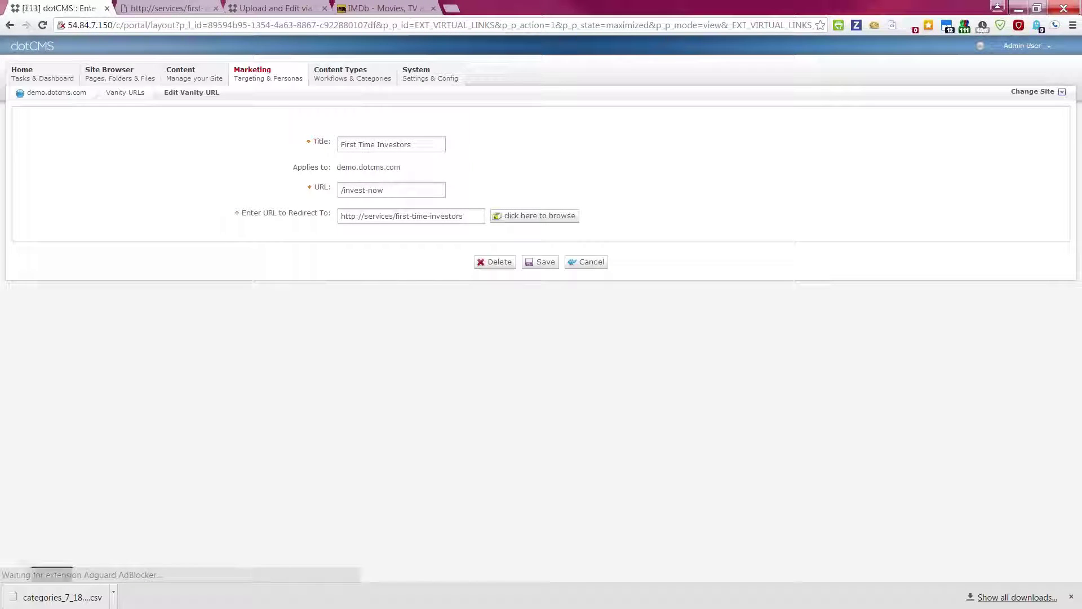
pyautogui.click(357, 219)
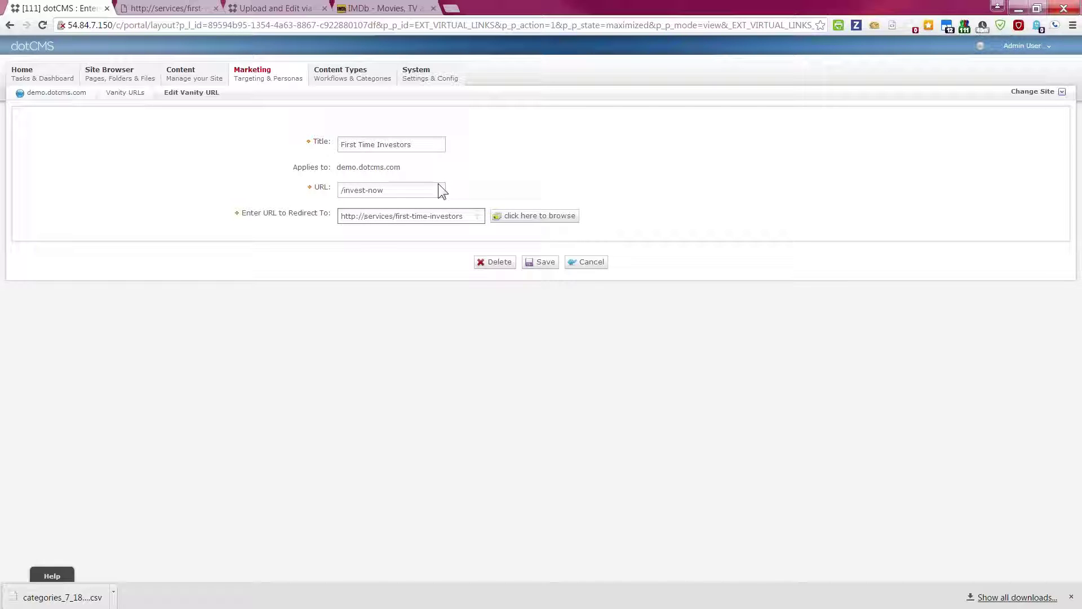
pyautogui.write('54.84.7.150/')
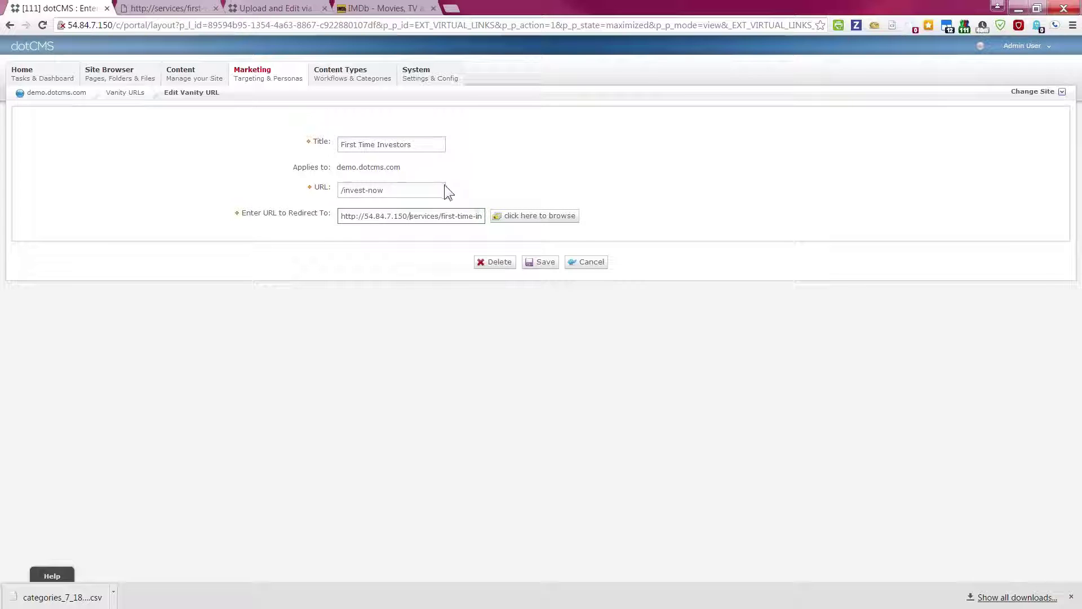
pyautogui.click(544, 263)
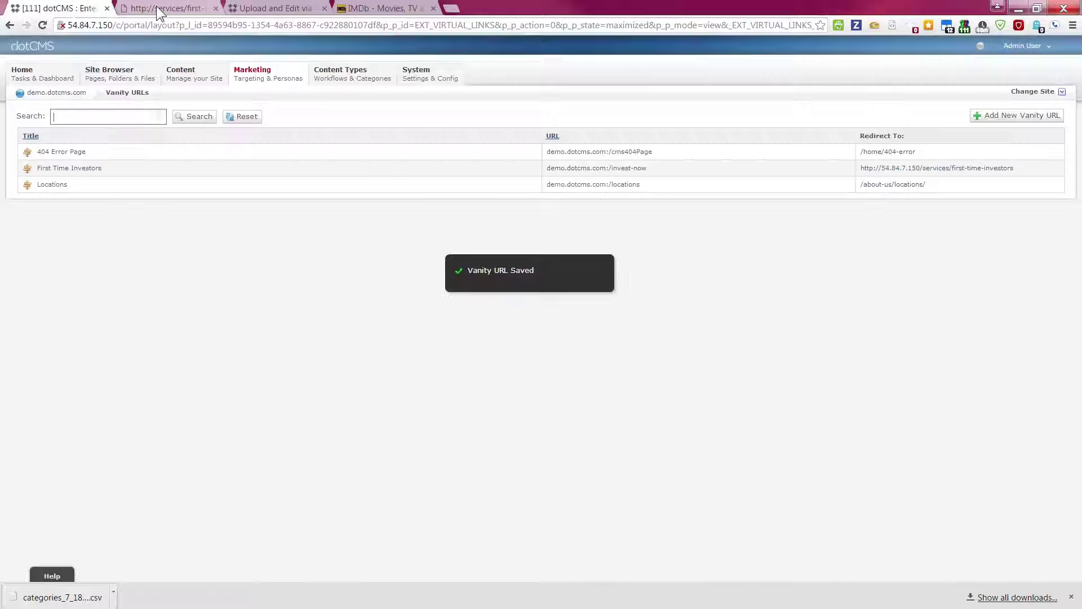
# Step: Retest /invest-now from the public site's home page and inspect the full address of the page it opens
pyautogui.click(157, 6)
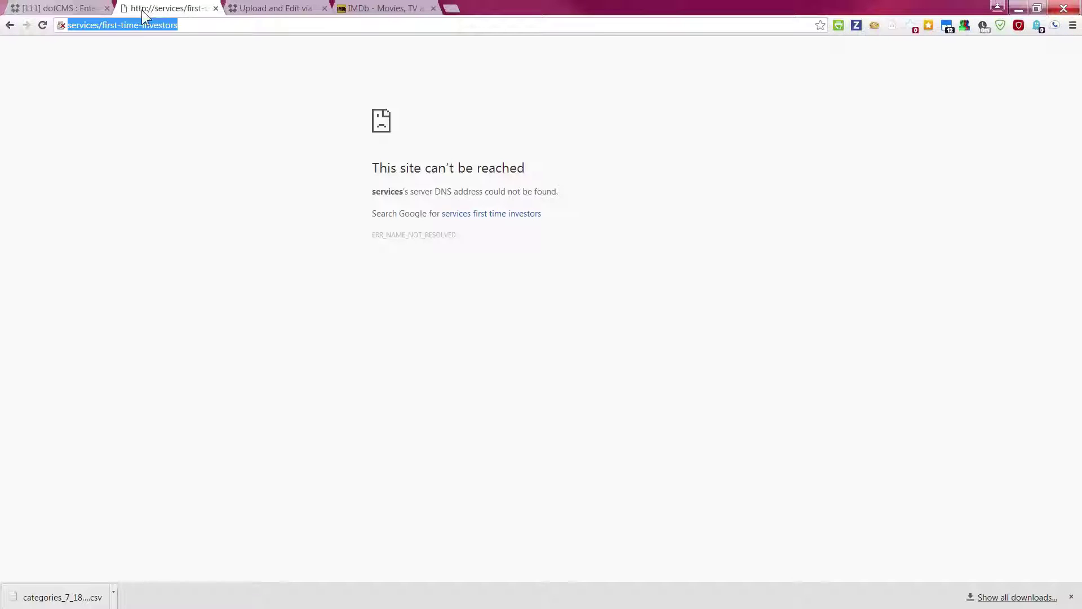
pyautogui.click(10, 25)
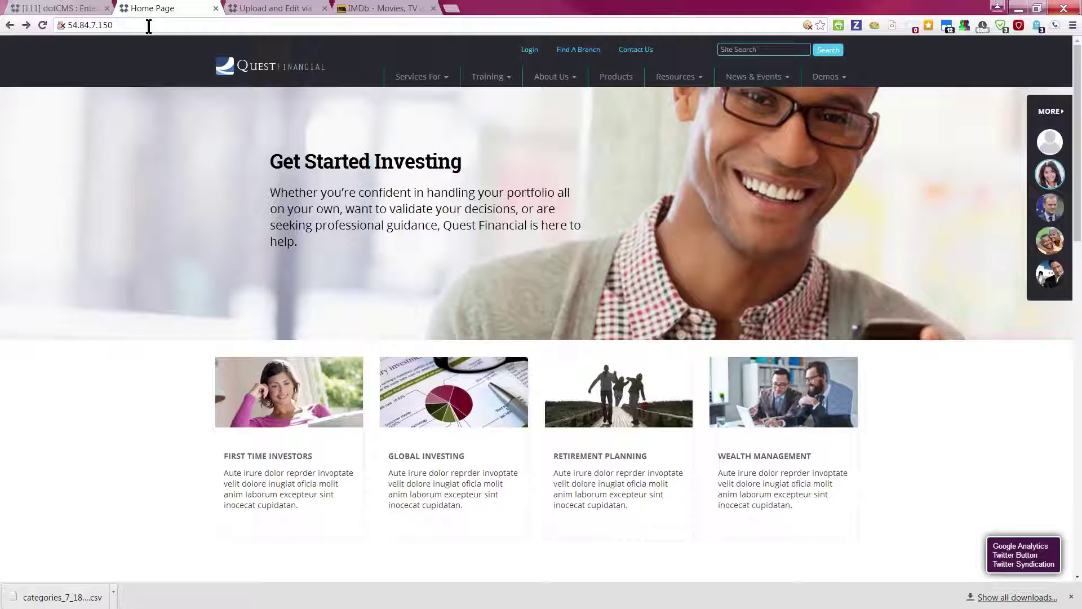
pyautogui.write('/inve')
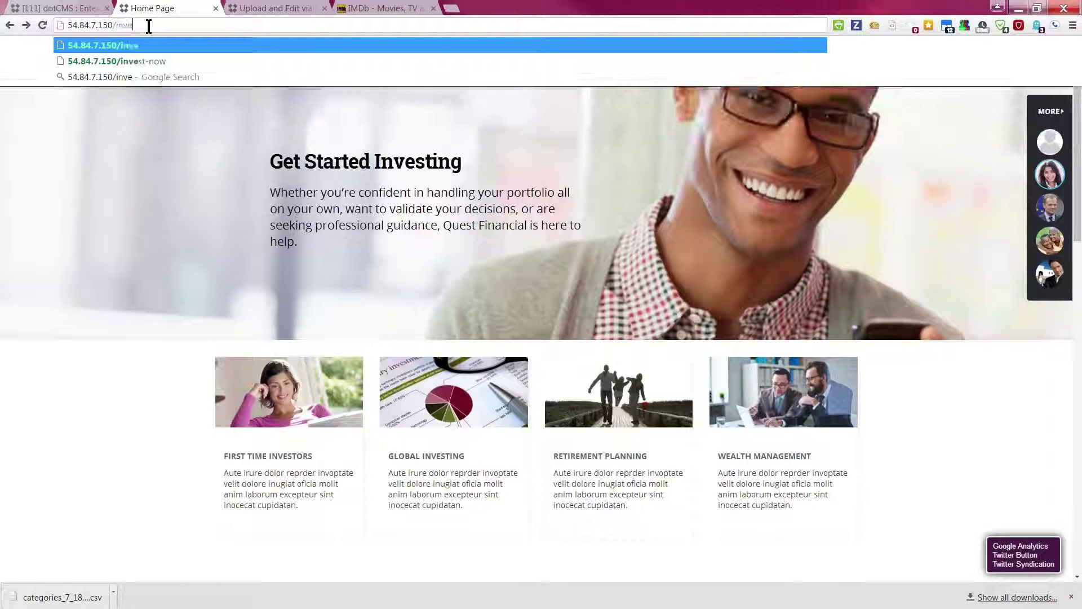
pyautogui.press('Down')
pyautogui.press('Return')
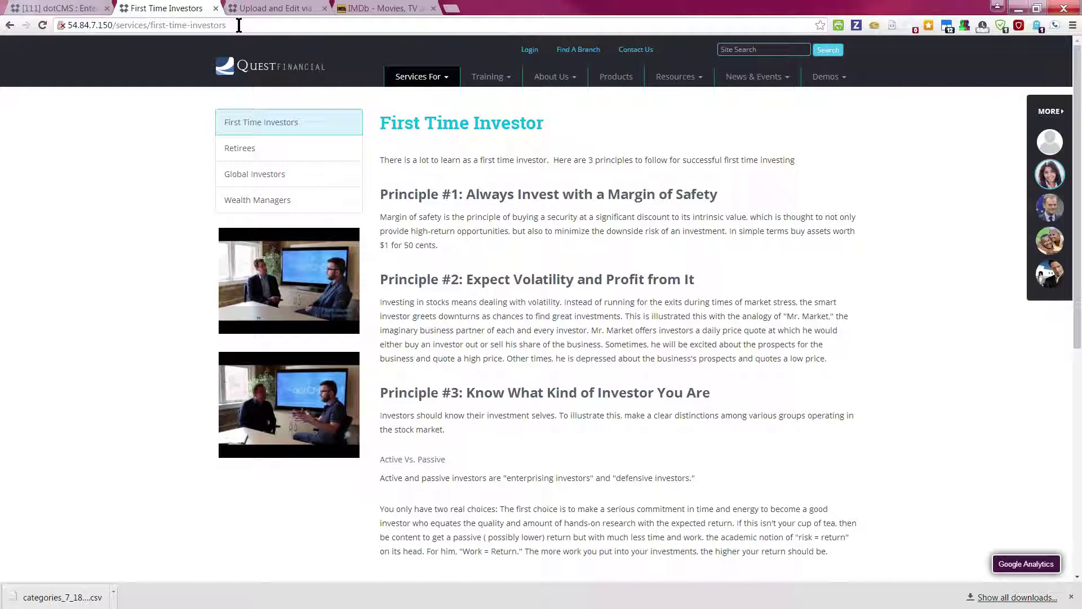
pyautogui.click(131, 25)
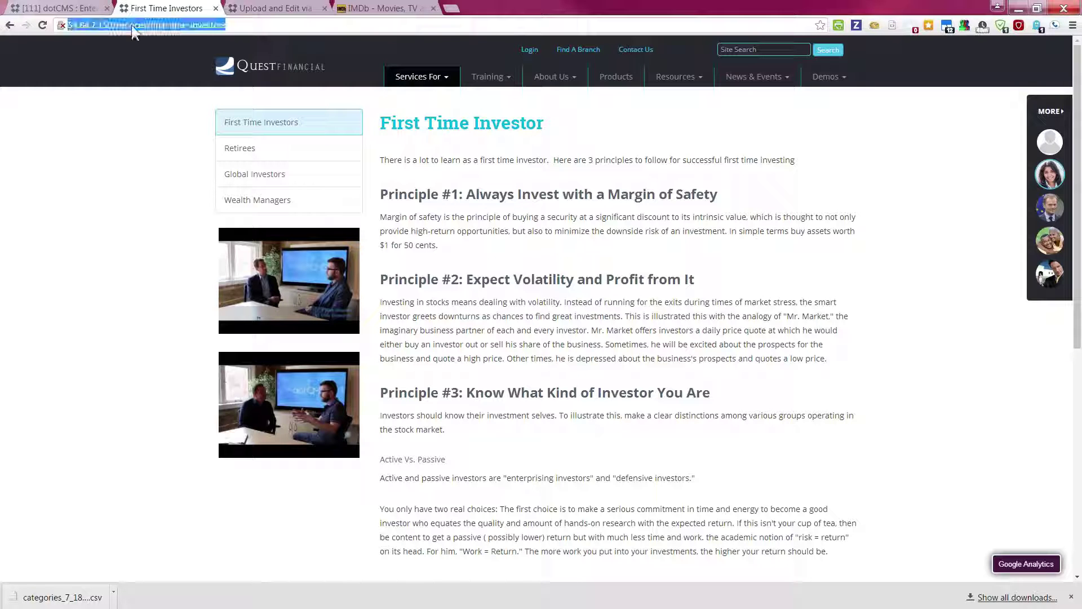
pyautogui.click(248, 24)
# Step: Go back to the dotCMS Vanity URLs list, then minimize the browser to show the training agenda PDF
pyautogui.click(58, 10)
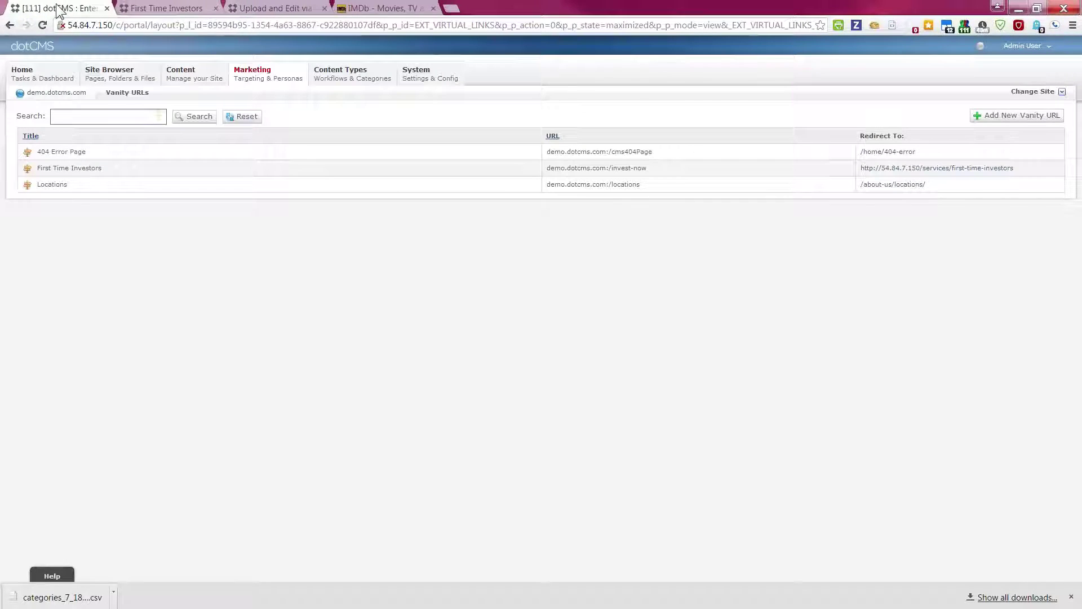
pyautogui.moveTo(151, 96)
pyautogui.click(1019, 8)
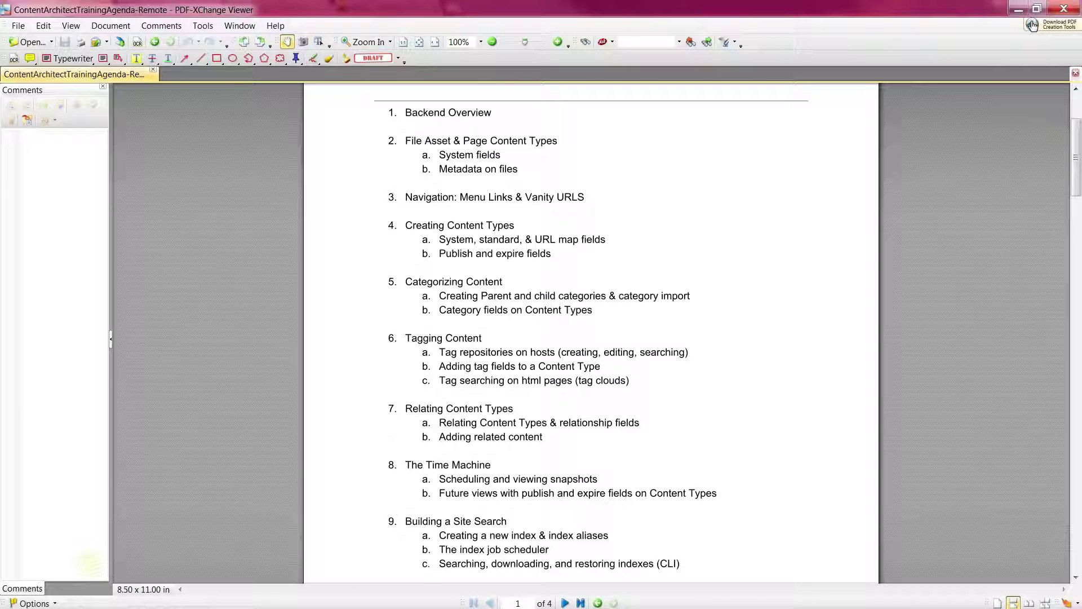